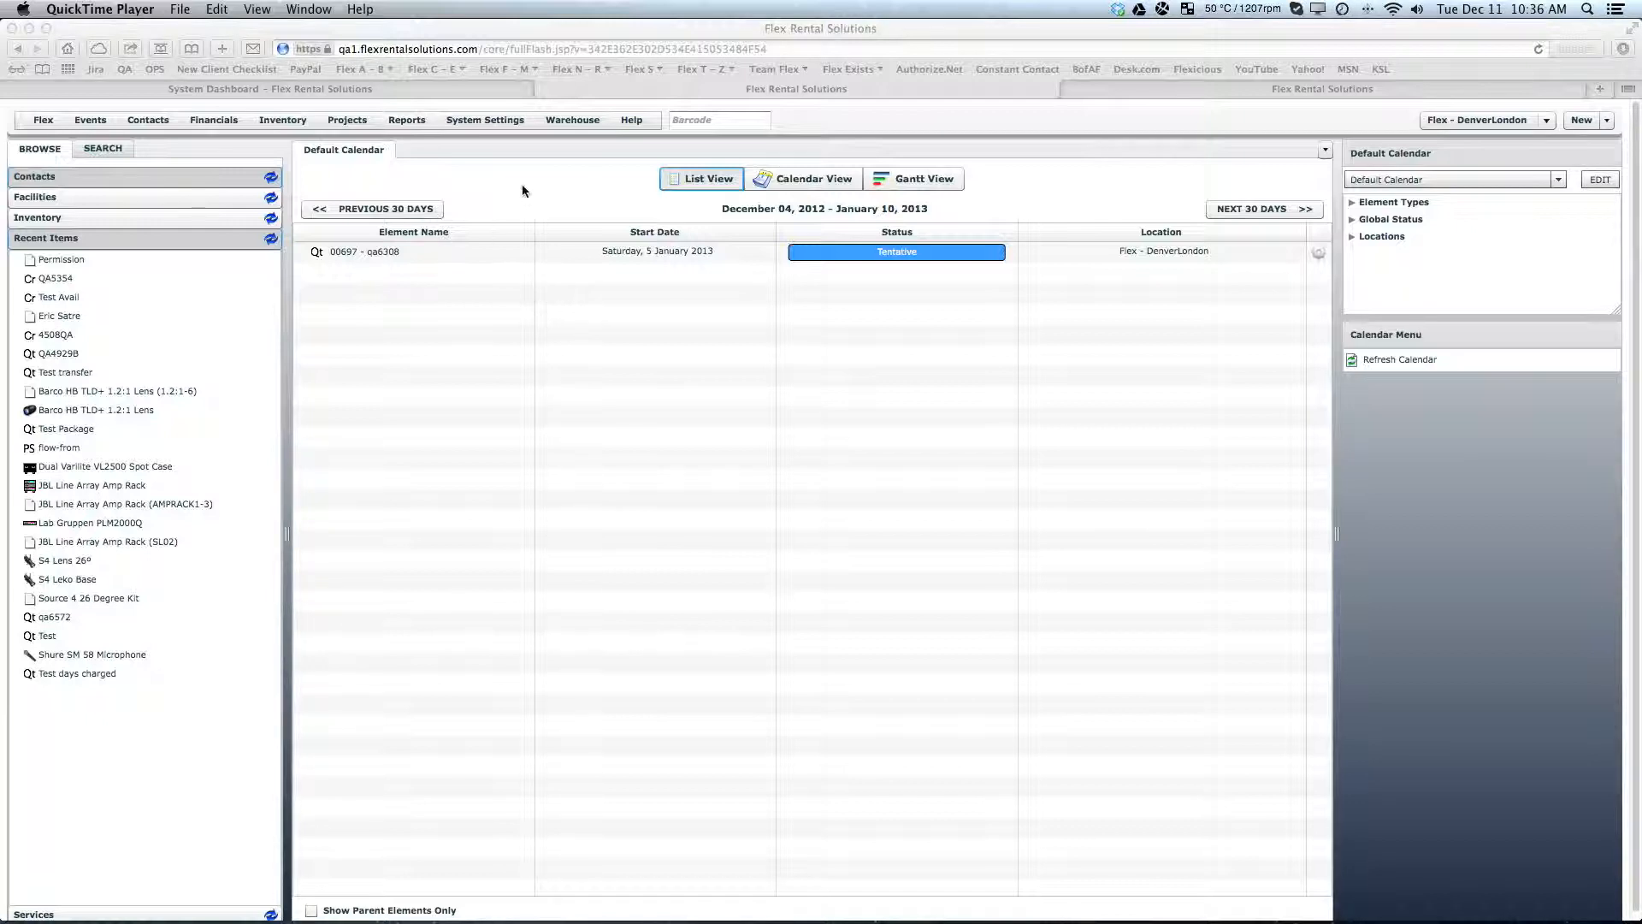
# - Open the Report Preferences list and locate the Quotes: Summary report
pyautogui.click(491, 120)
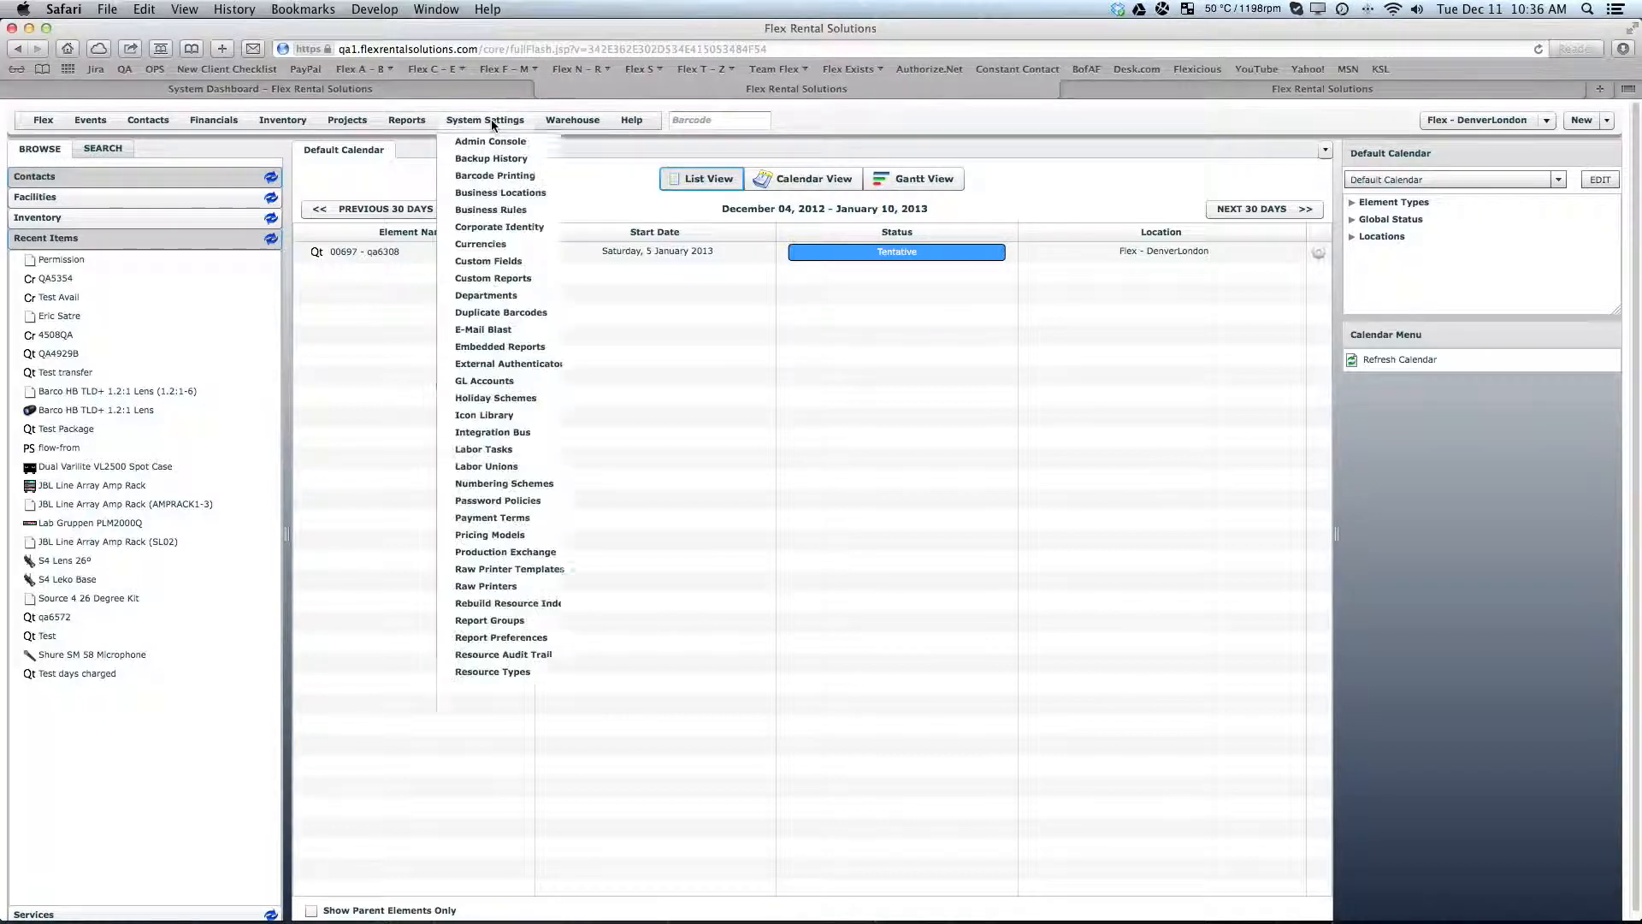
pyautogui.click(503, 637)
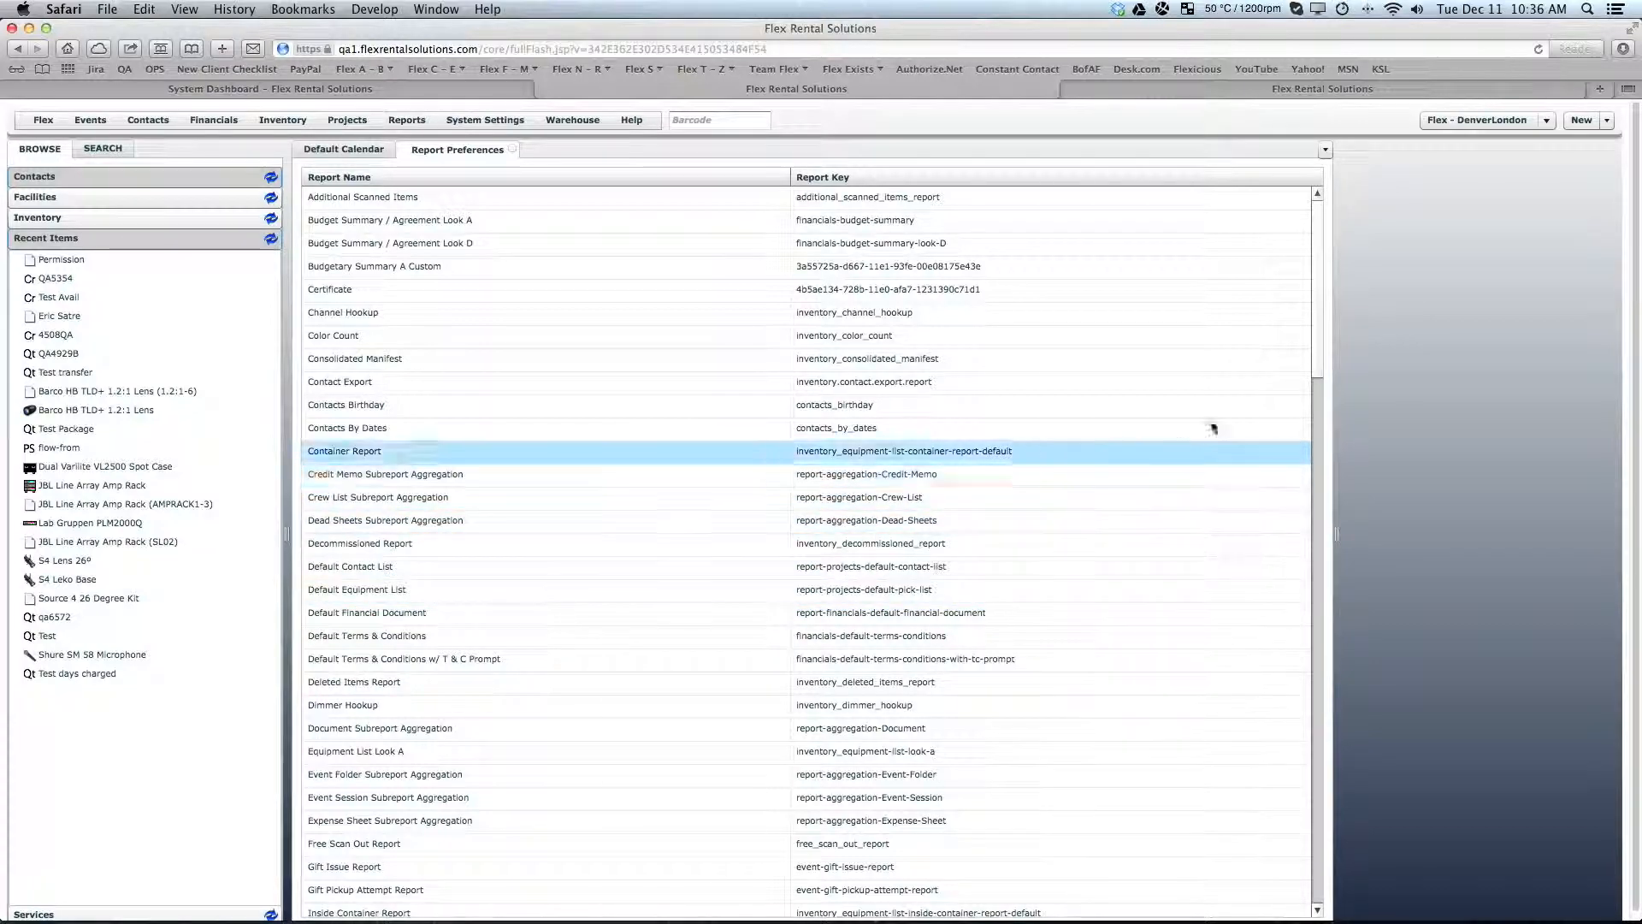
pyautogui.moveTo(1316, 354); pyautogui.dragTo(1300, 728)
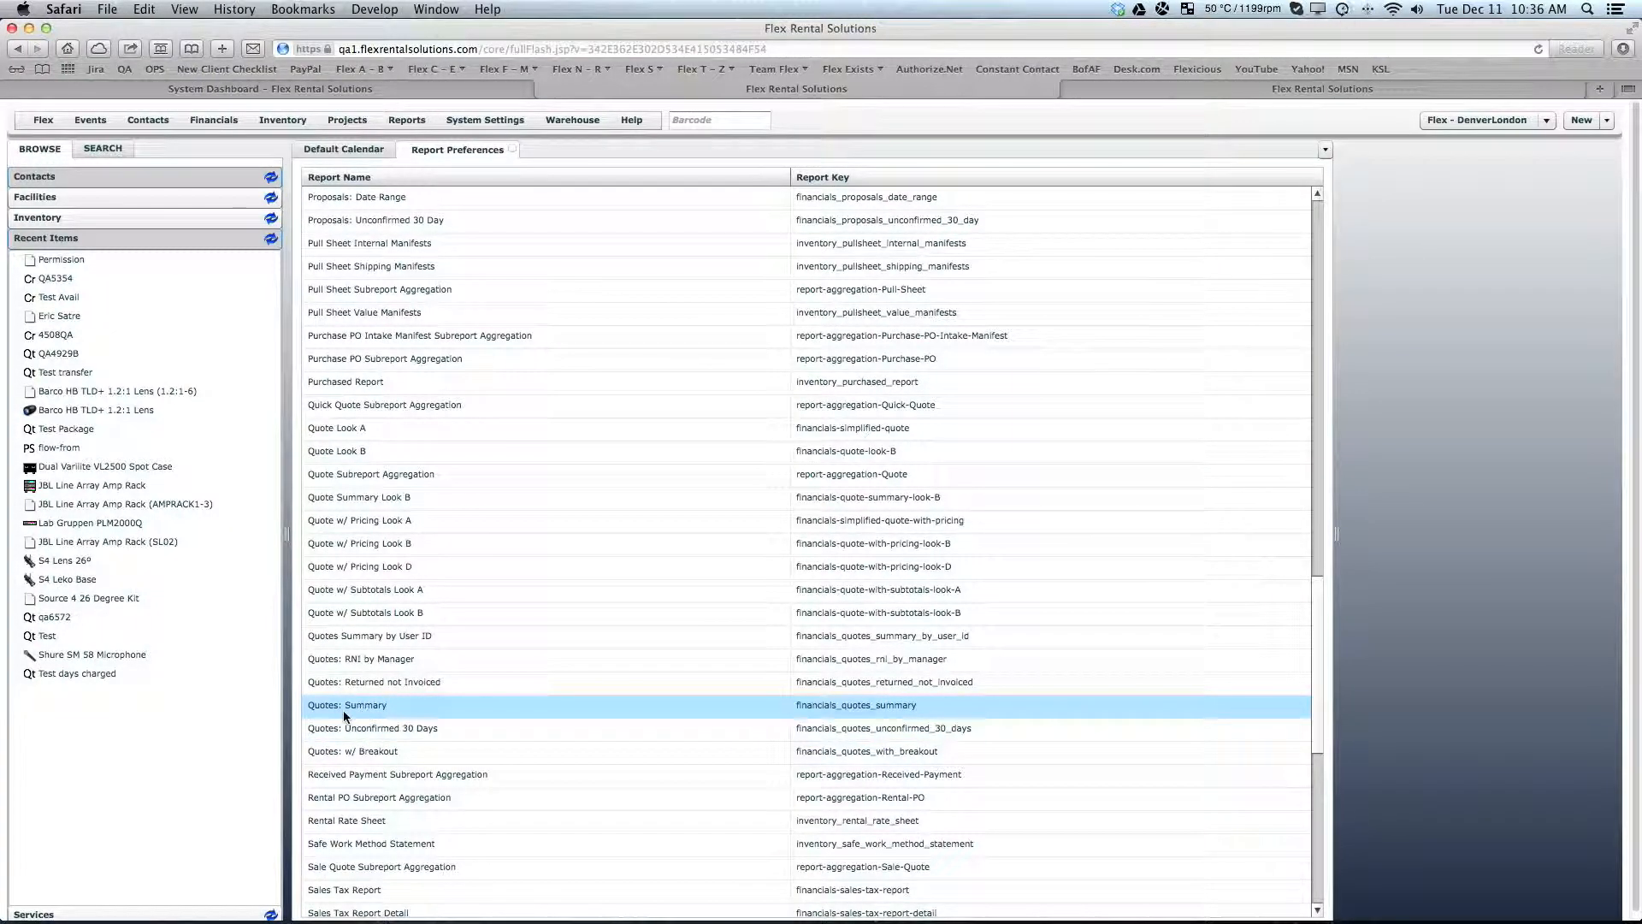
# - View the parameters of the Quotes: Summary report and cancel without generating it
pyautogui.click(397, 122)
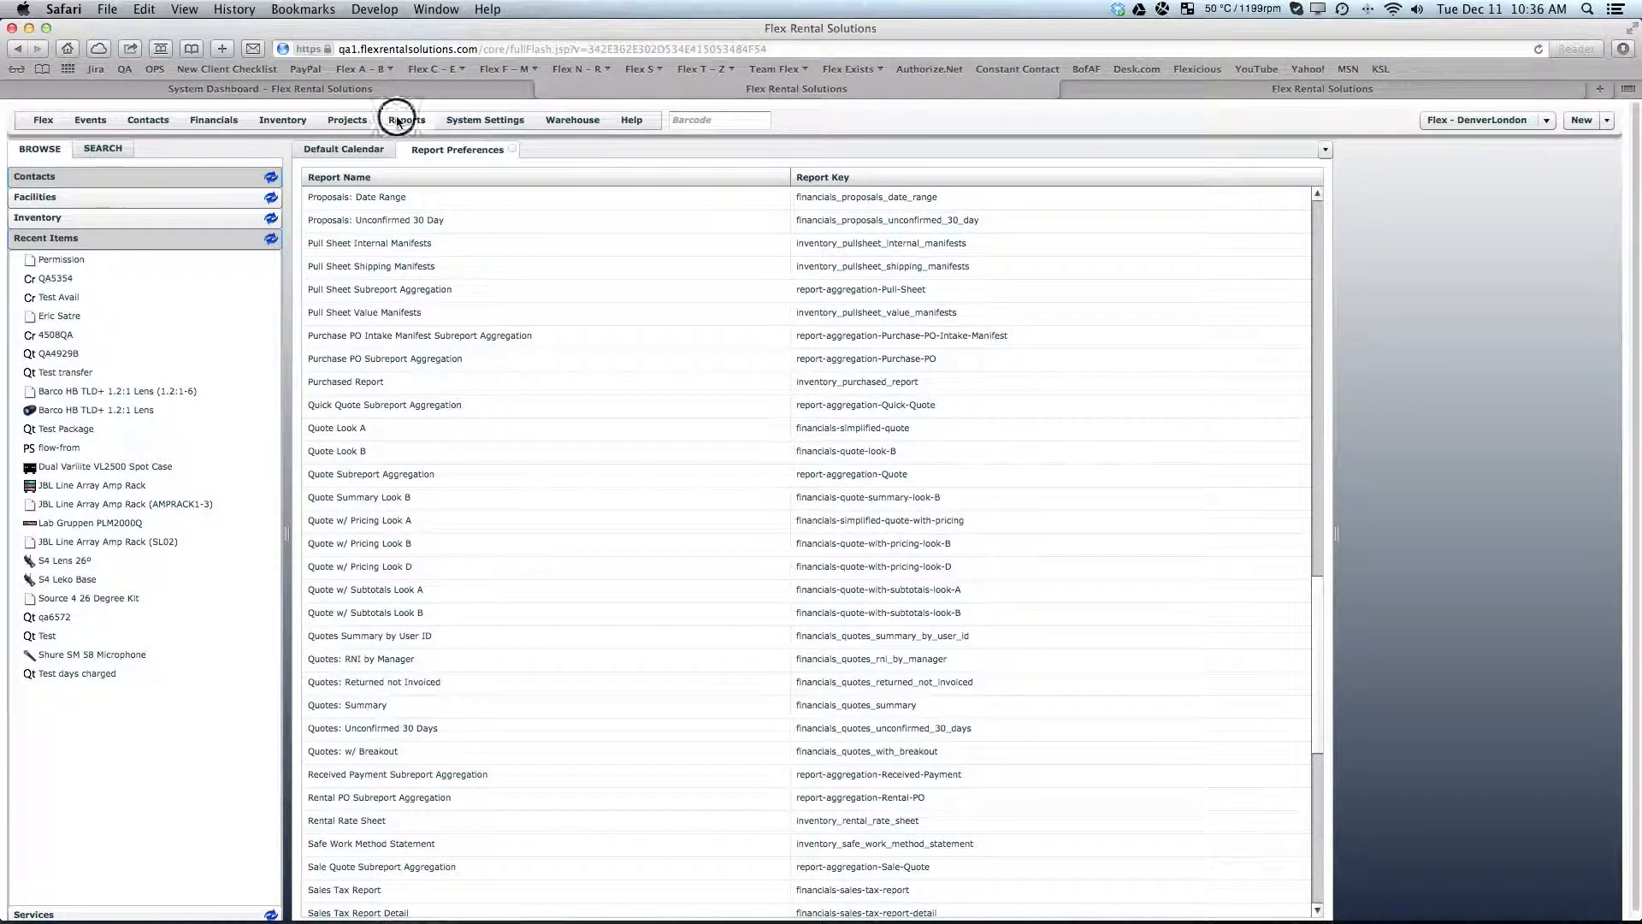
pyautogui.moveTo(468, 471)
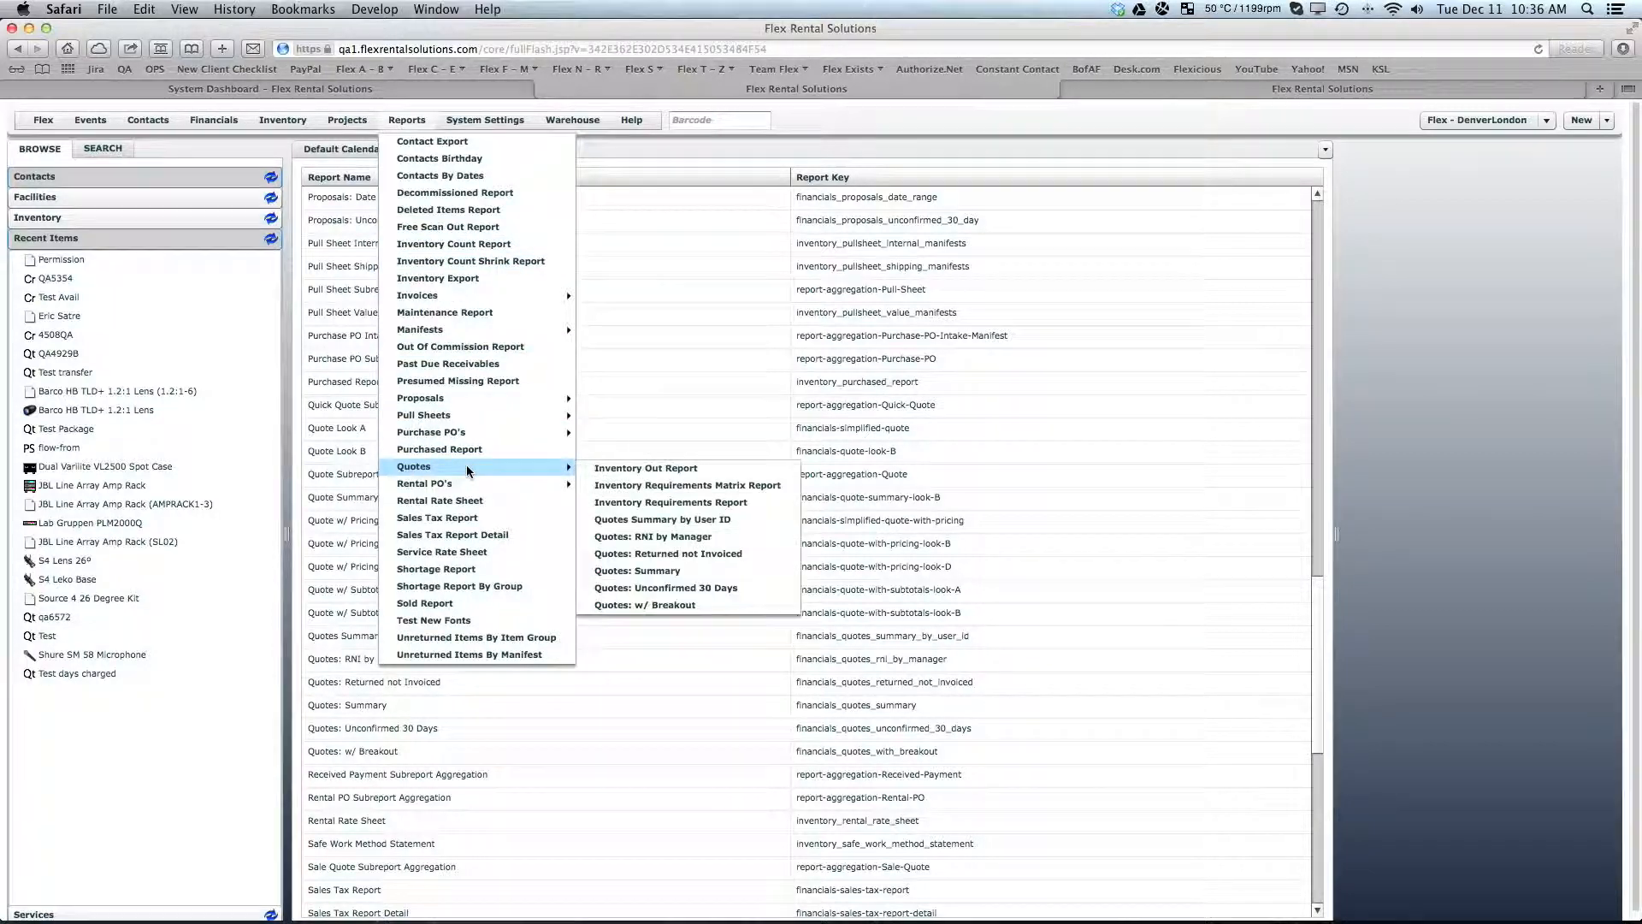
pyautogui.click(650, 572)
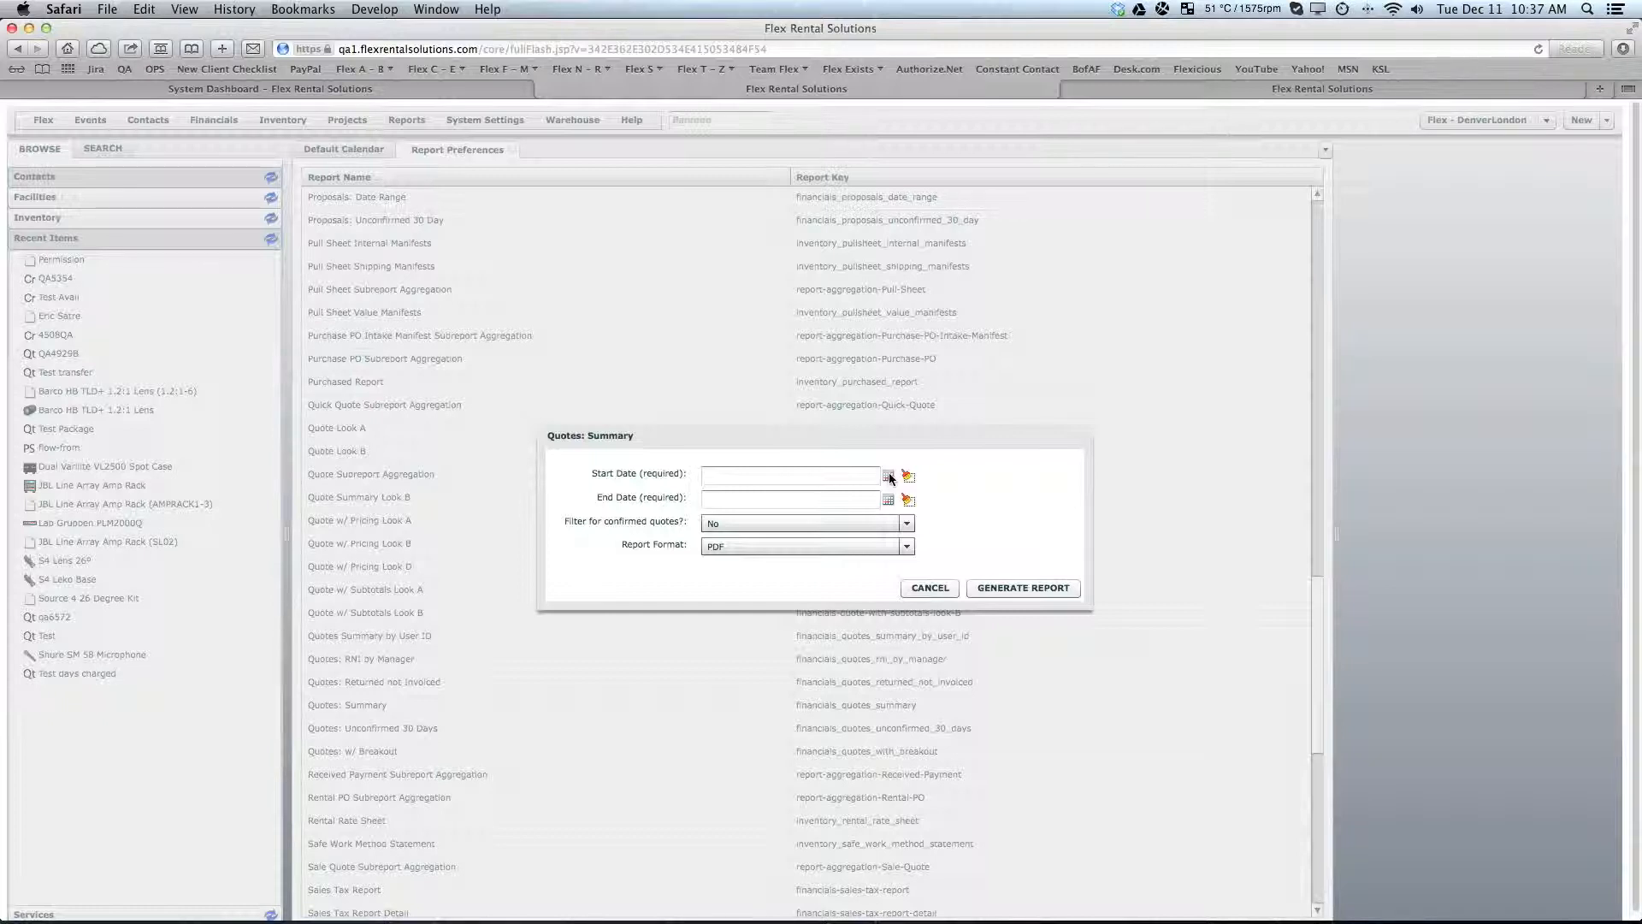
pyautogui.click(925, 588)
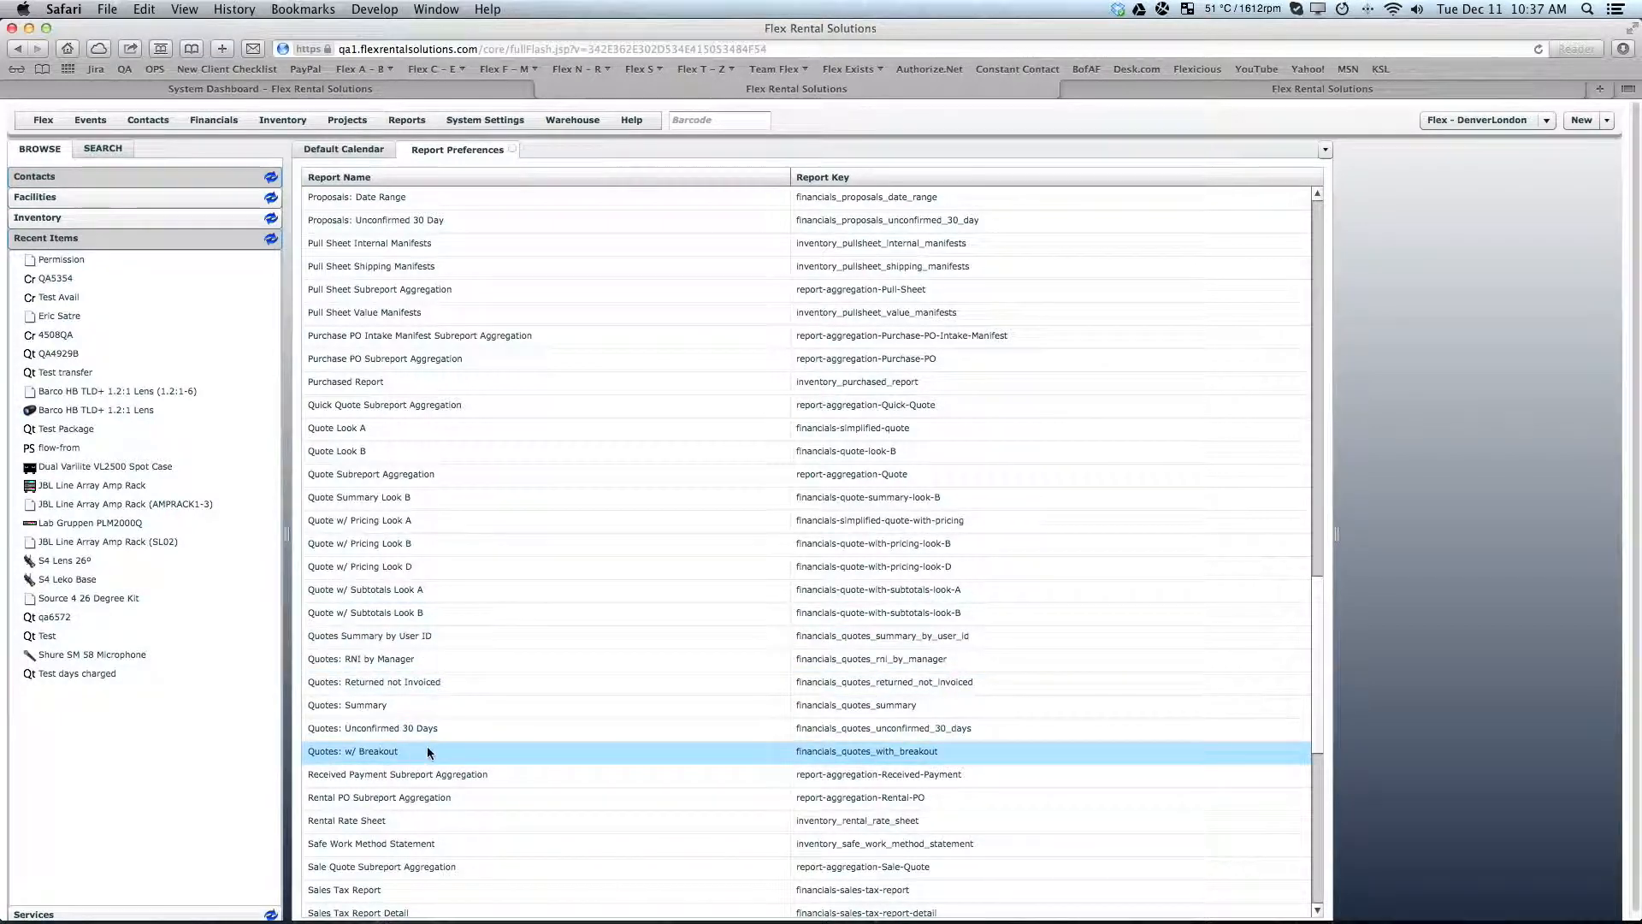
# - Open the preferences of the Quotes: Summary report and review its full list of authorized groups
pyautogui.doubleClick(358, 706)
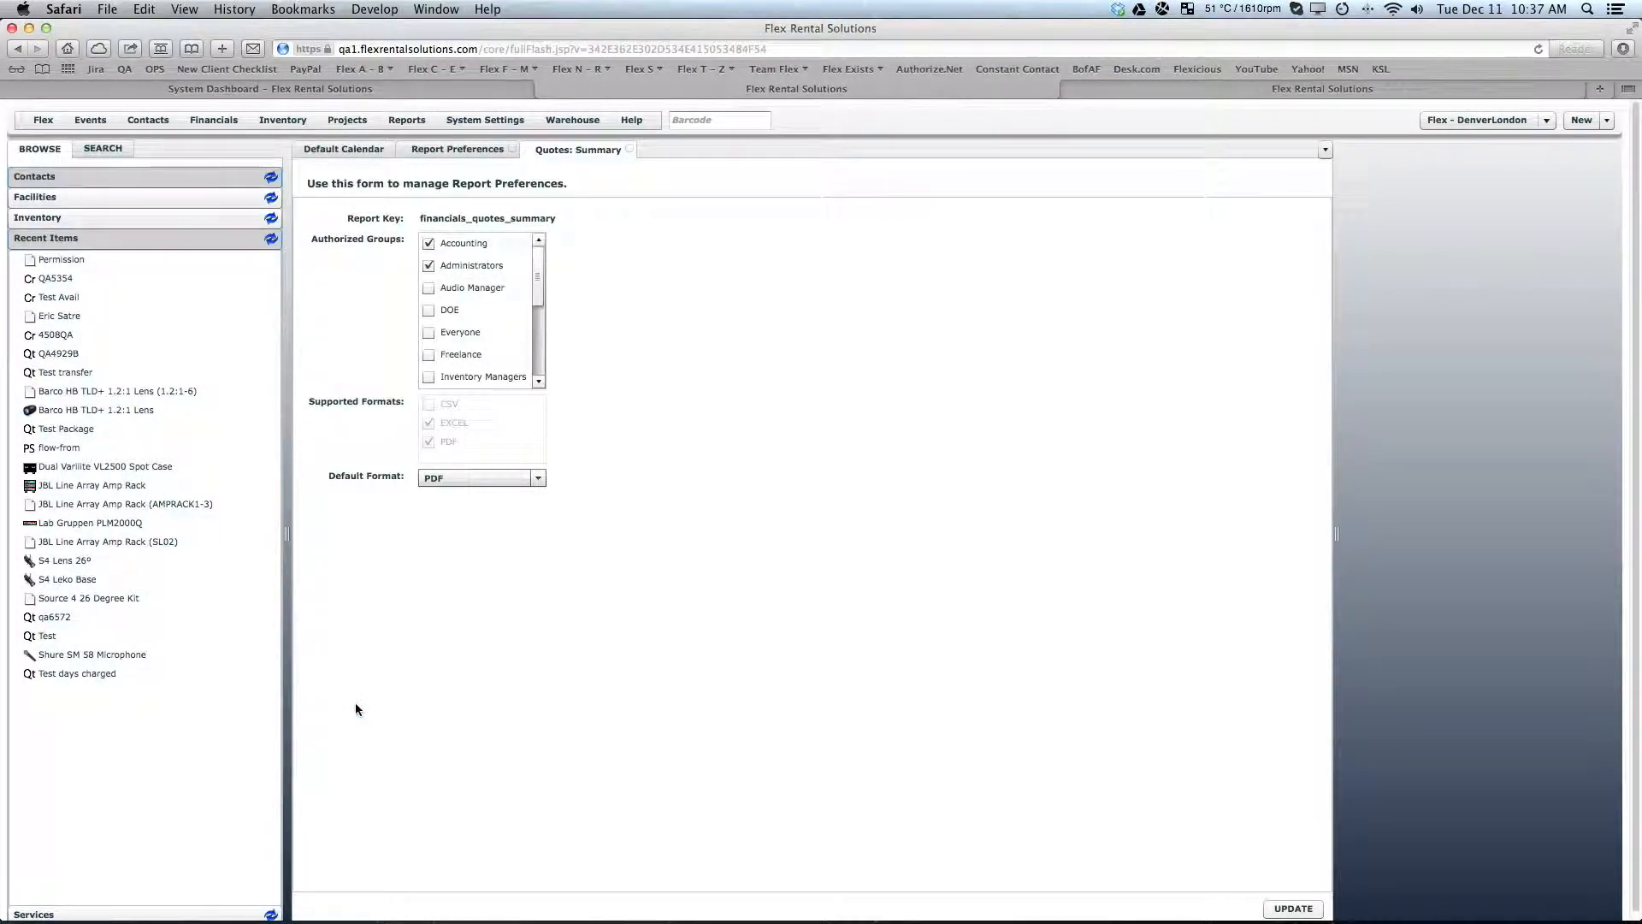
pyautogui.moveTo(356, 251)
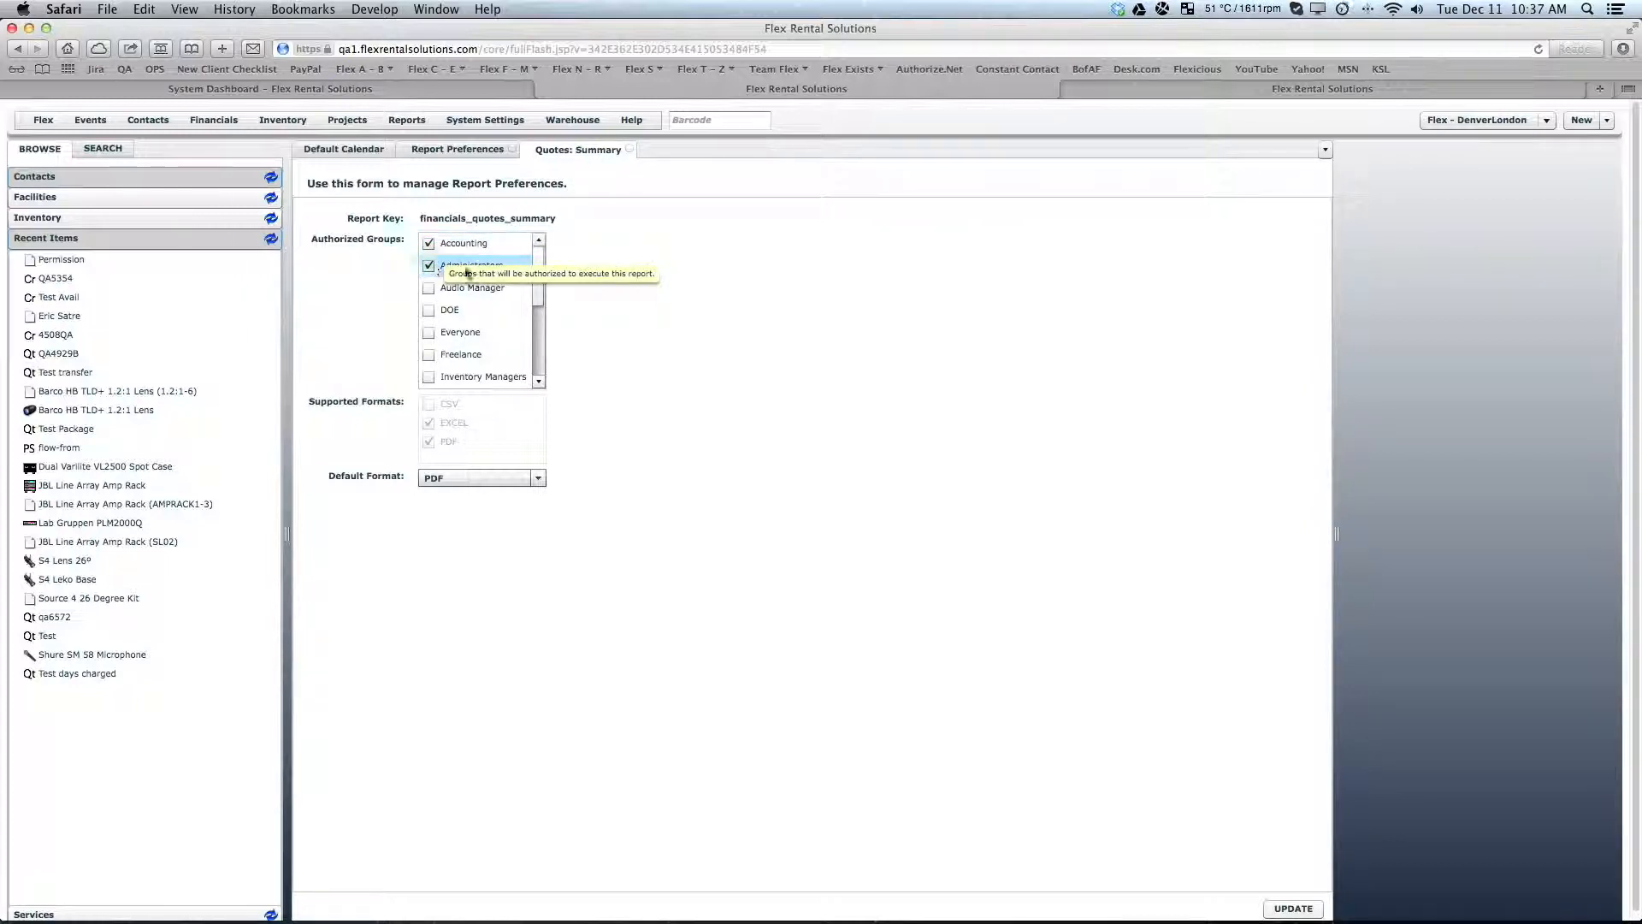
pyautogui.click(541, 270)
pyautogui.moveTo(541, 270); pyautogui.dragTo(543, 357)
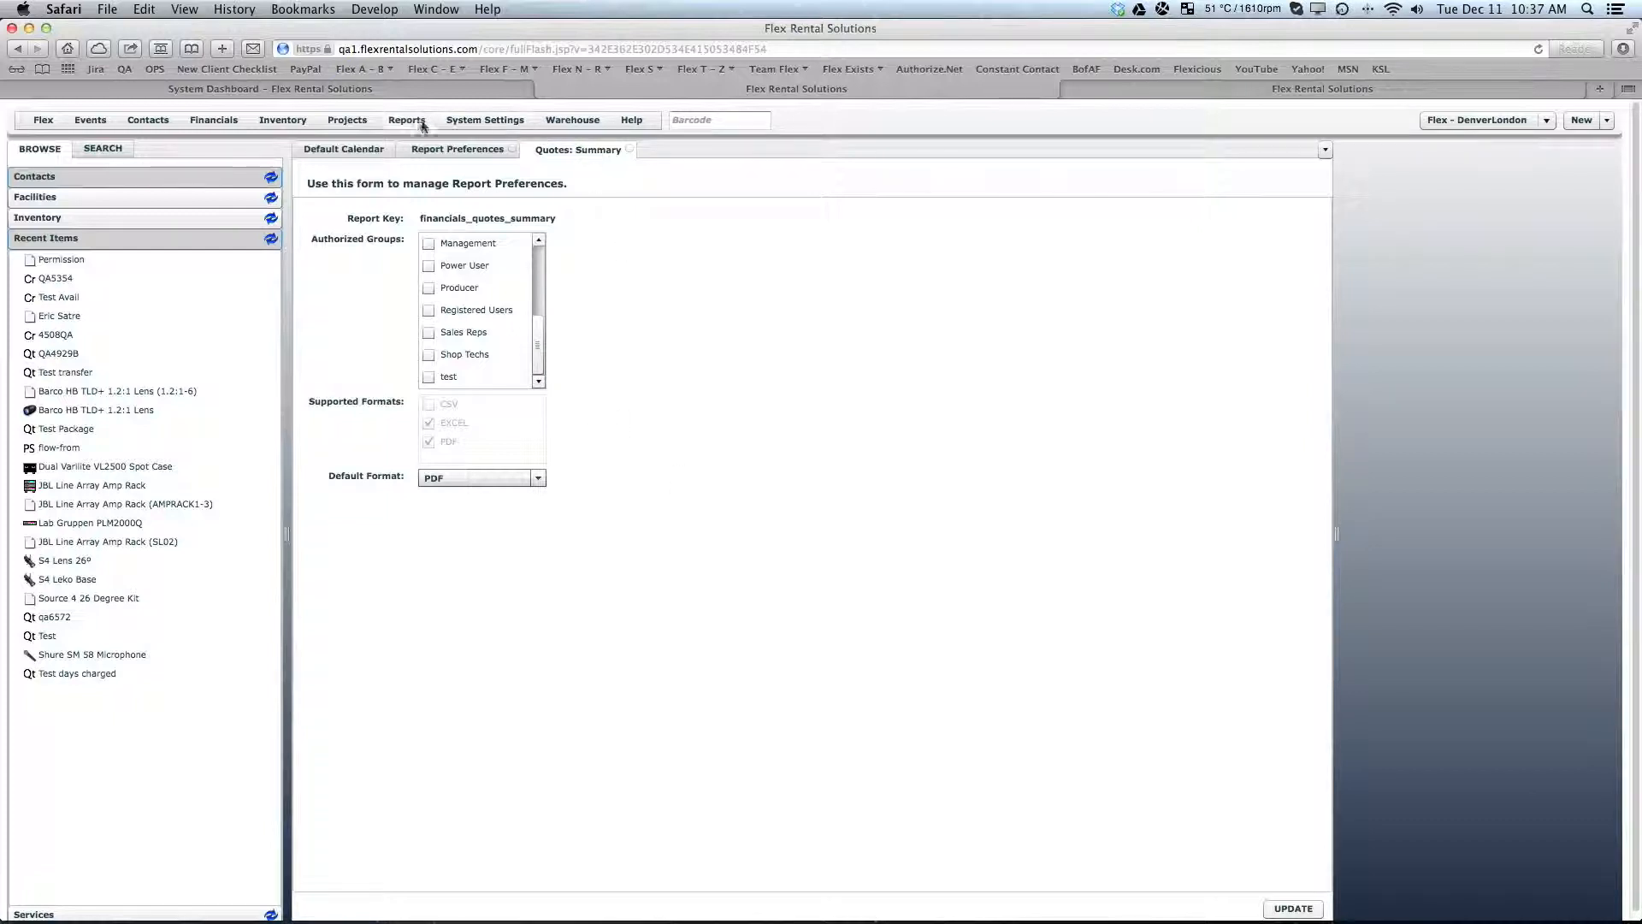
# - Review both pages of the Accounting security group's membership worksheet and close the worksheet and the groups list
pyautogui.click(477, 126)
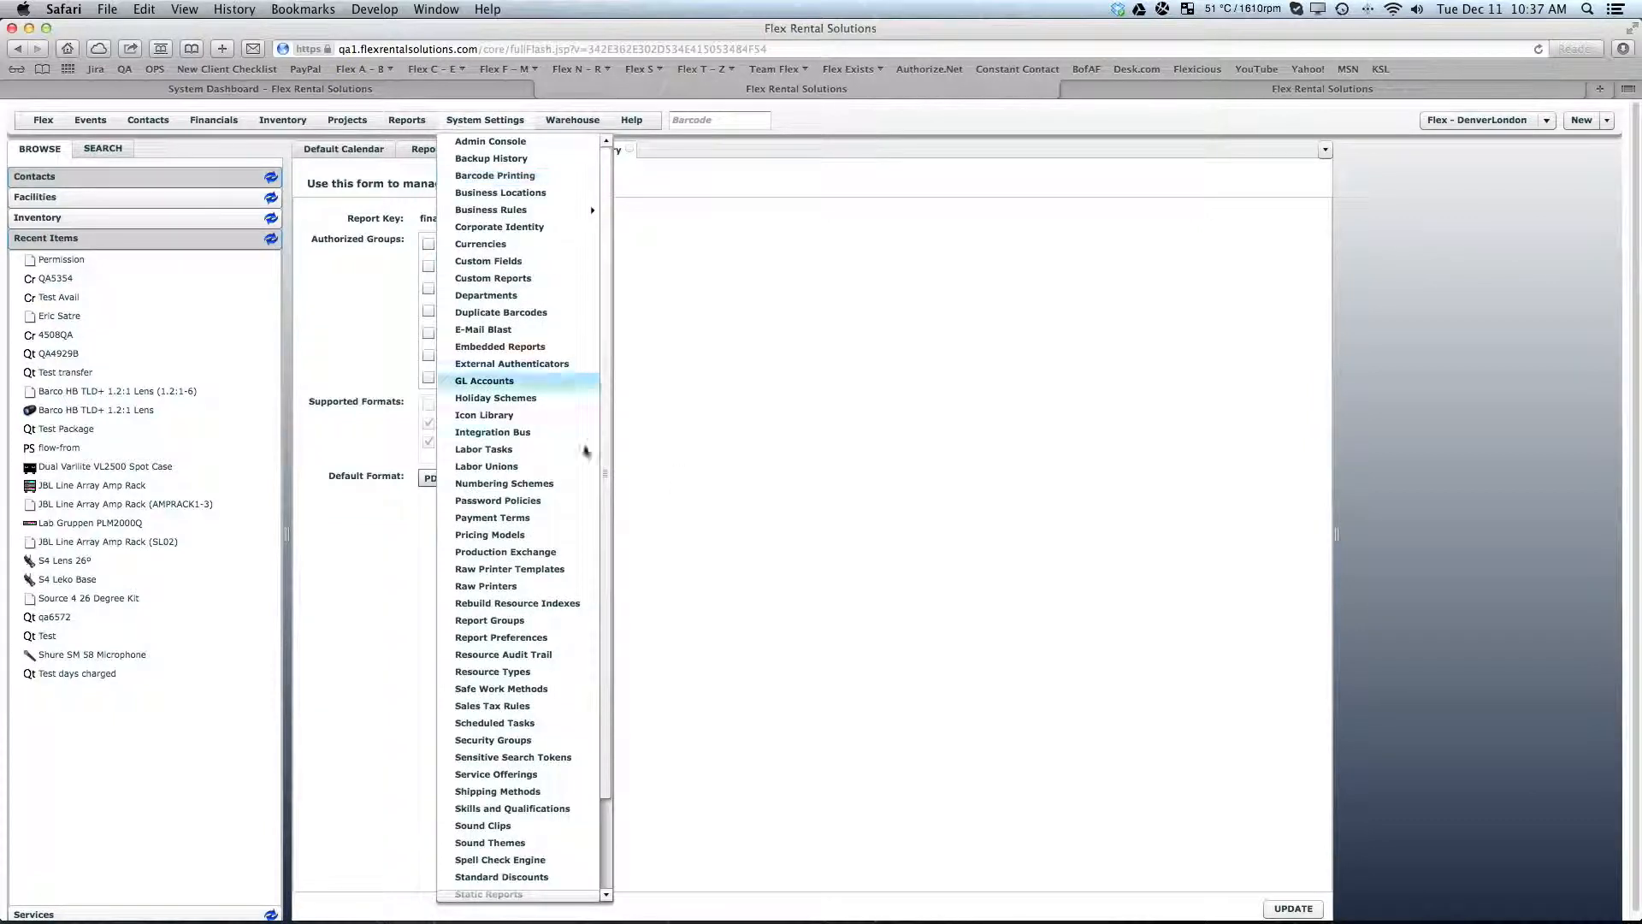
pyautogui.click(604, 601)
pyautogui.moveTo(604, 601); pyautogui.dragTo(608, 703)
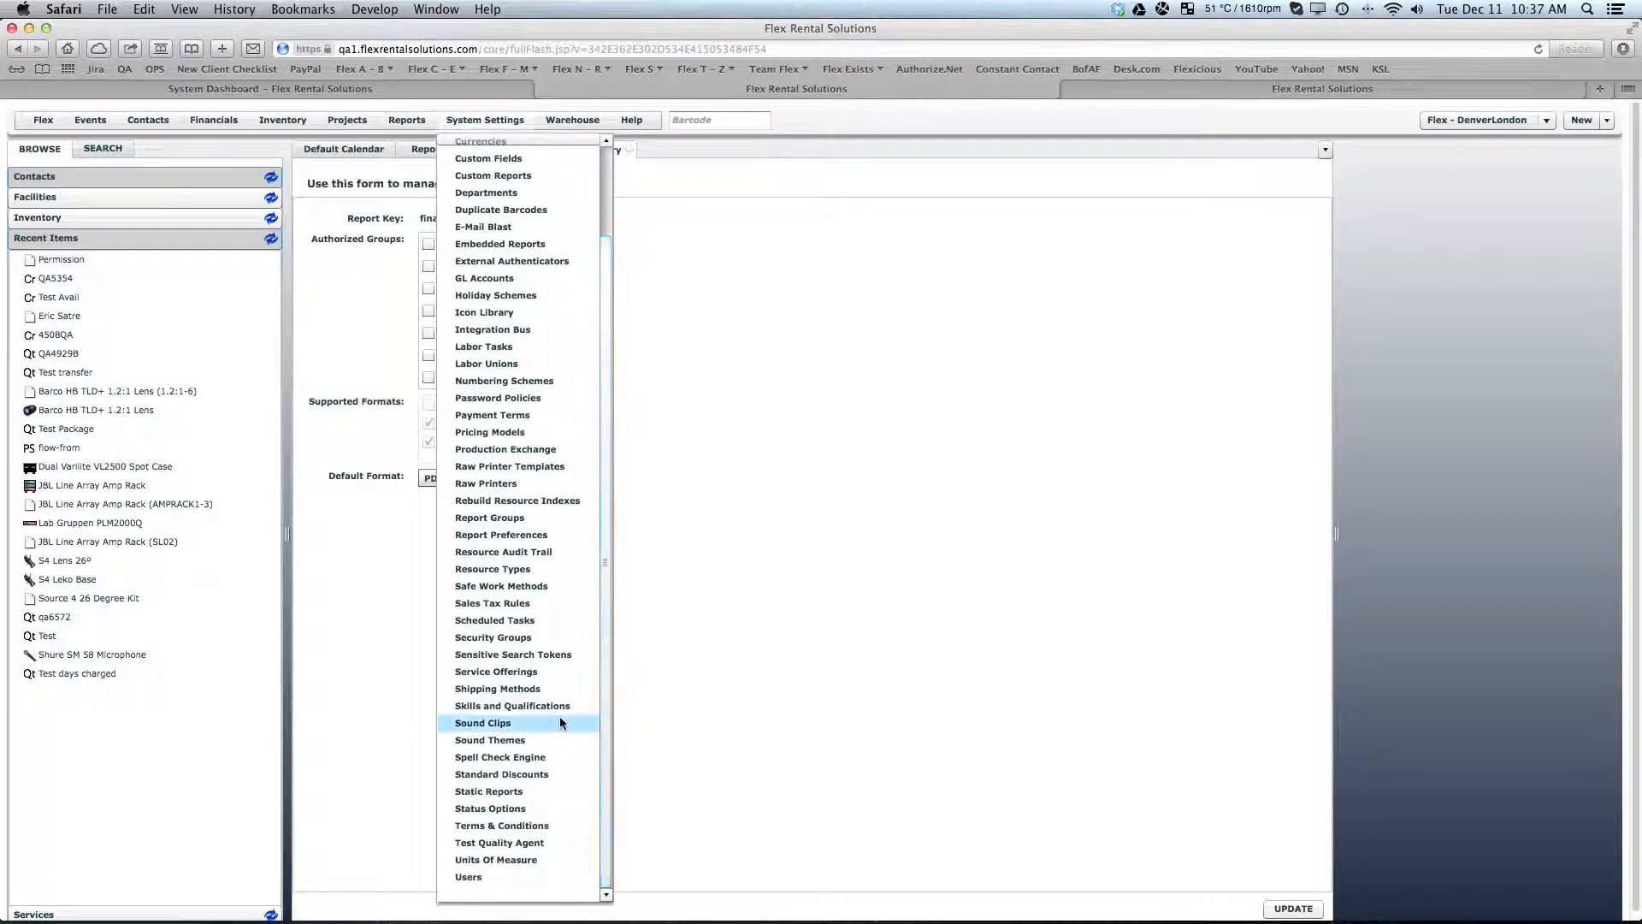
pyautogui.click(505, 637)
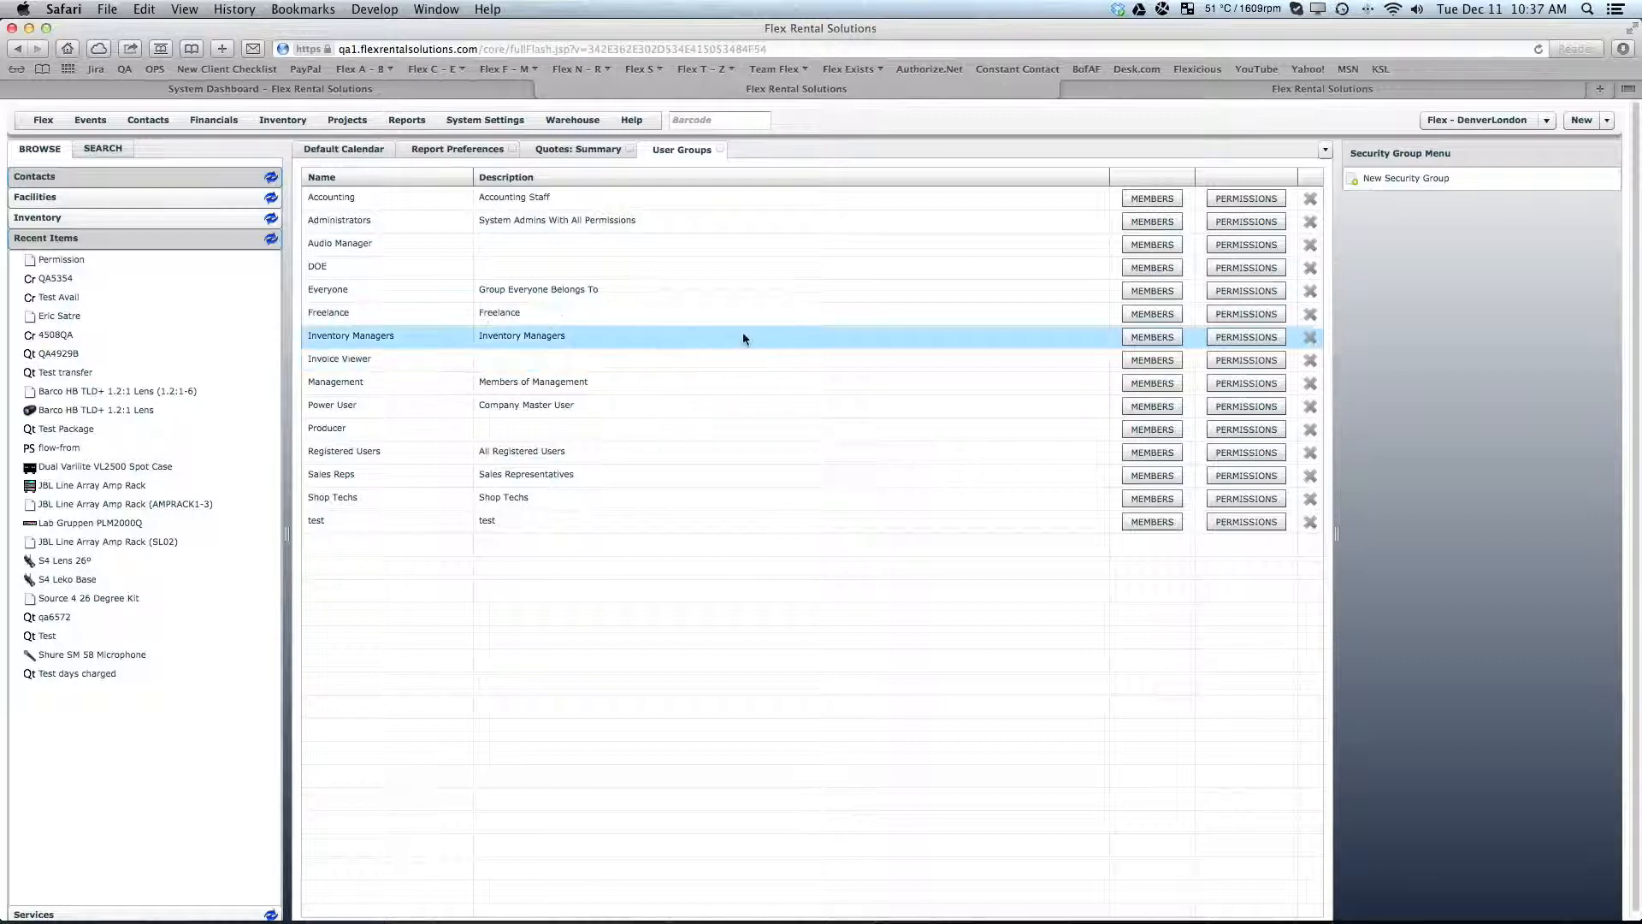
pyautogui.click(1150, 198)
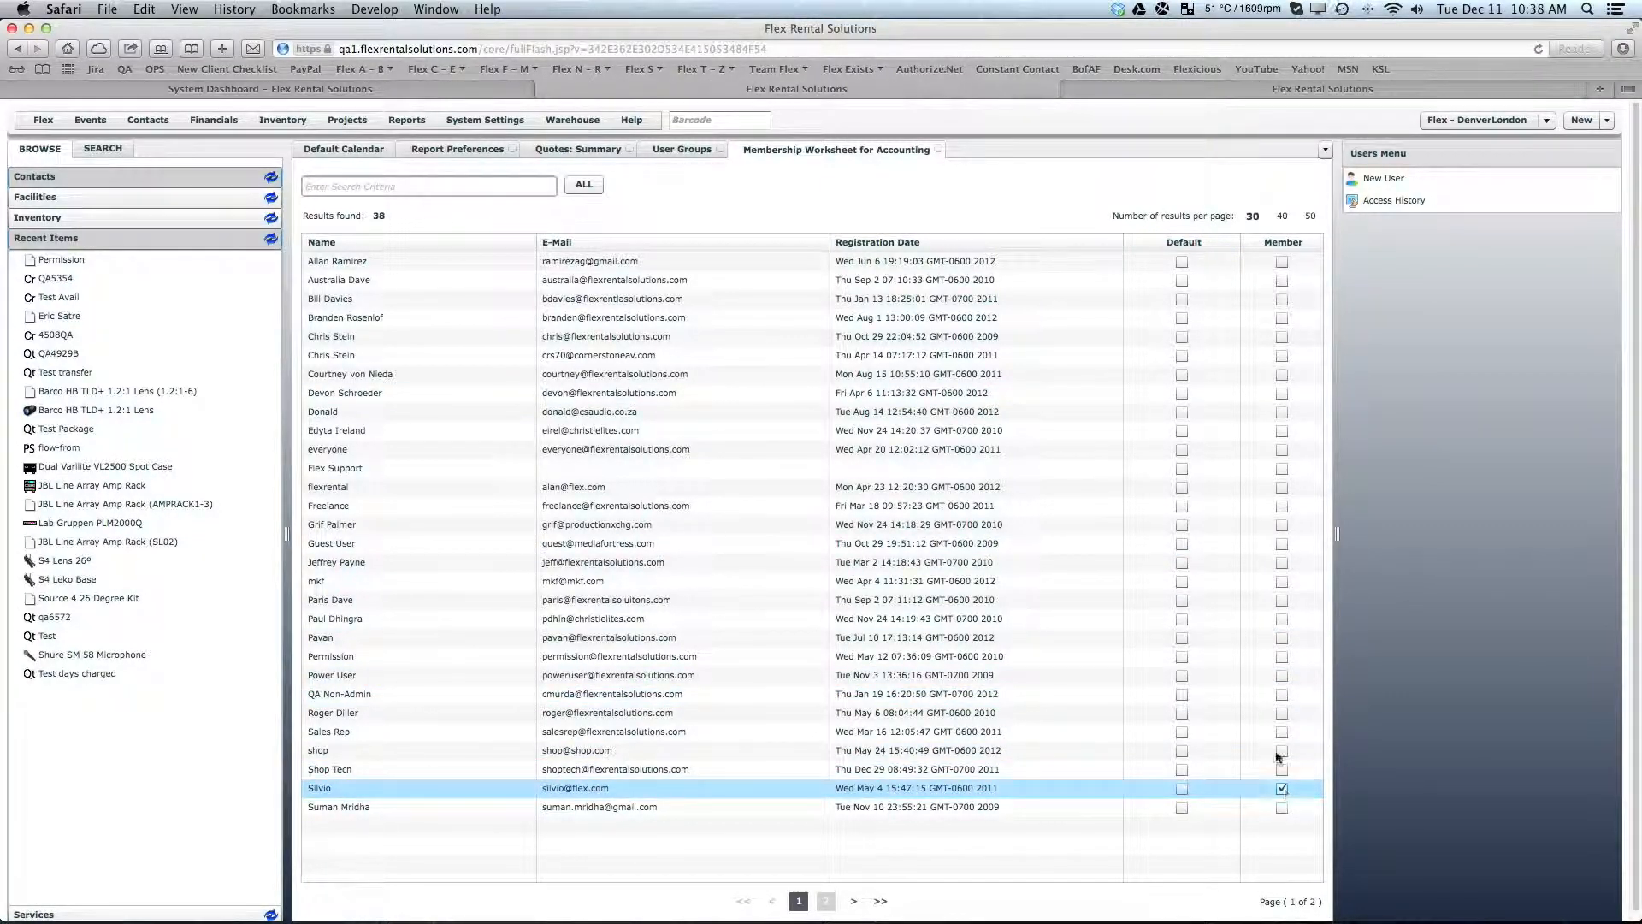
pyautogui.click(821, 900)
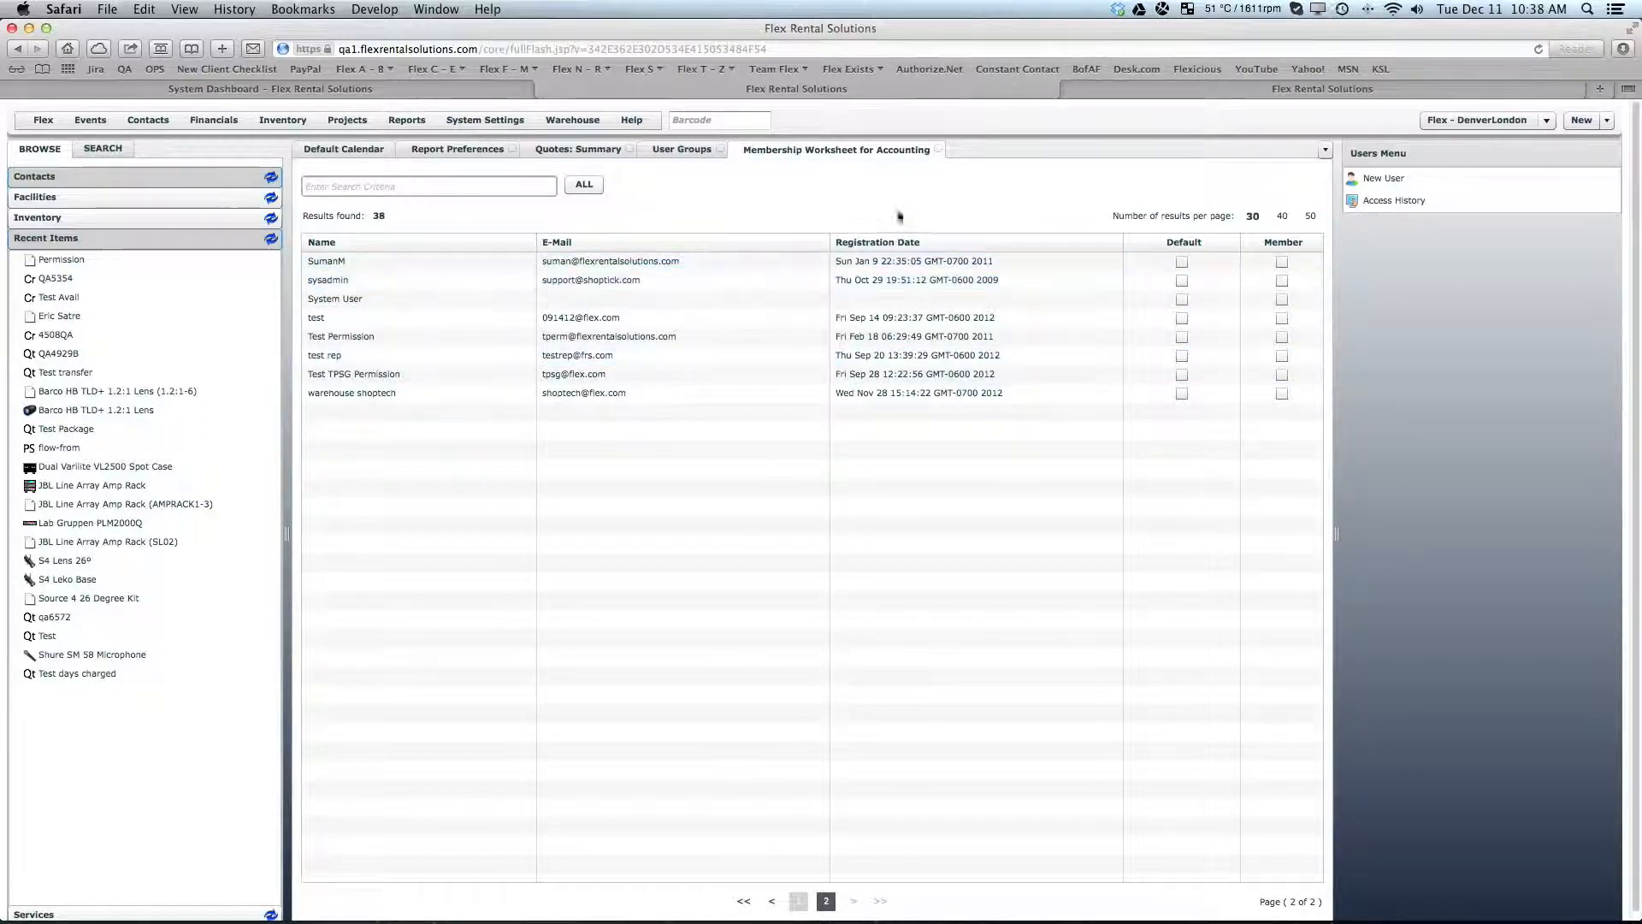
pyautogui.click(937, 150)
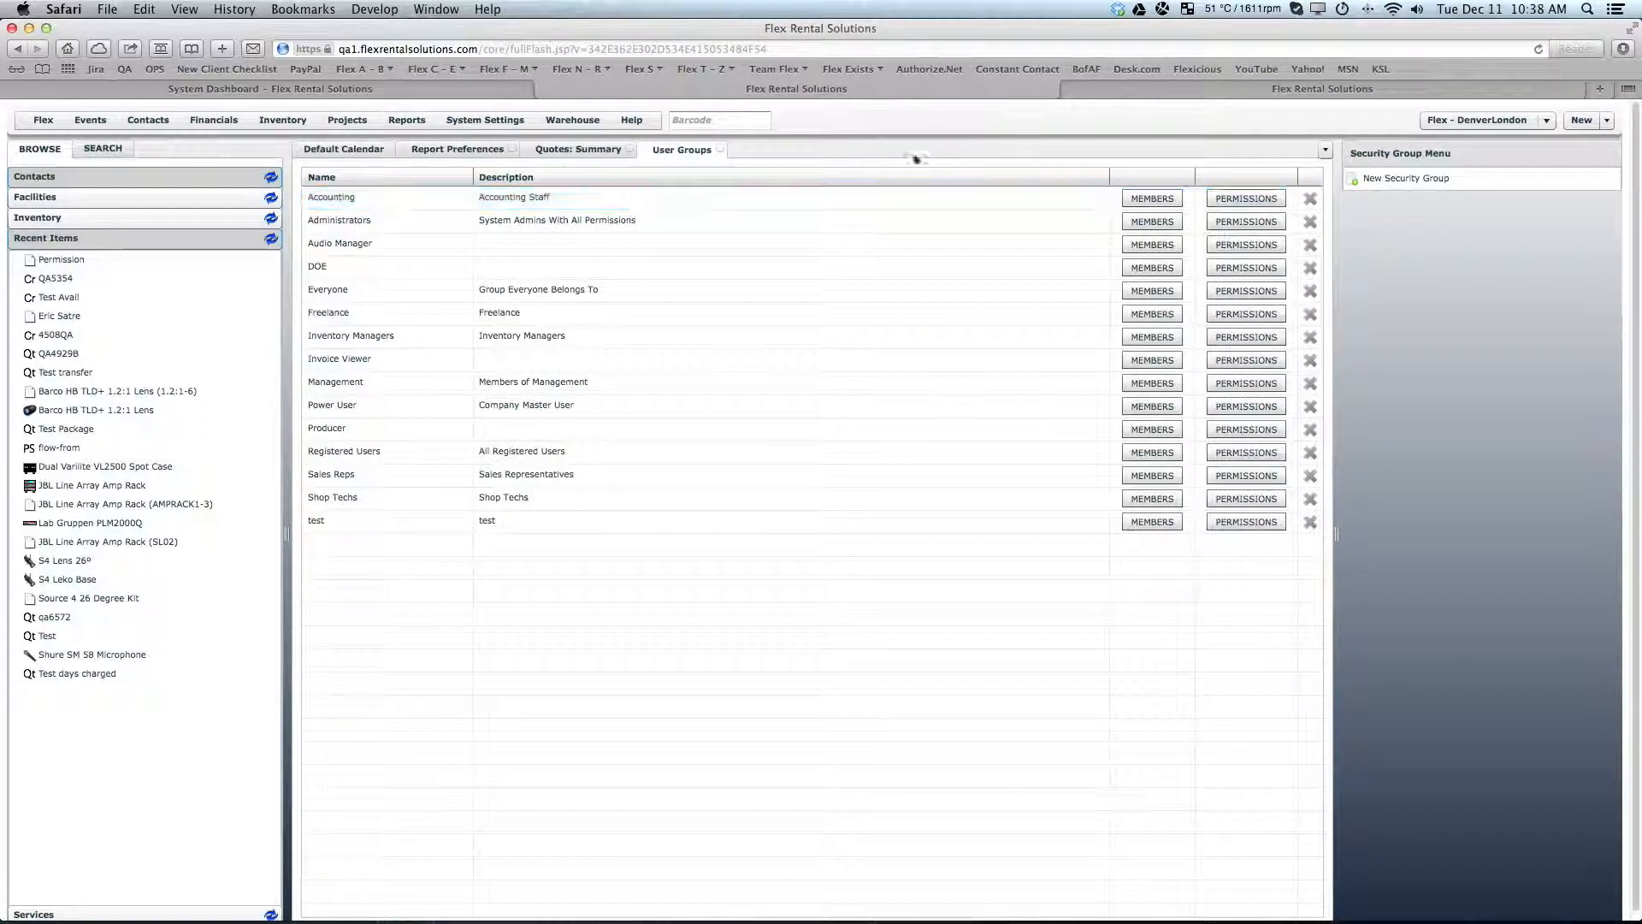
pyautogui.click(721, 149)
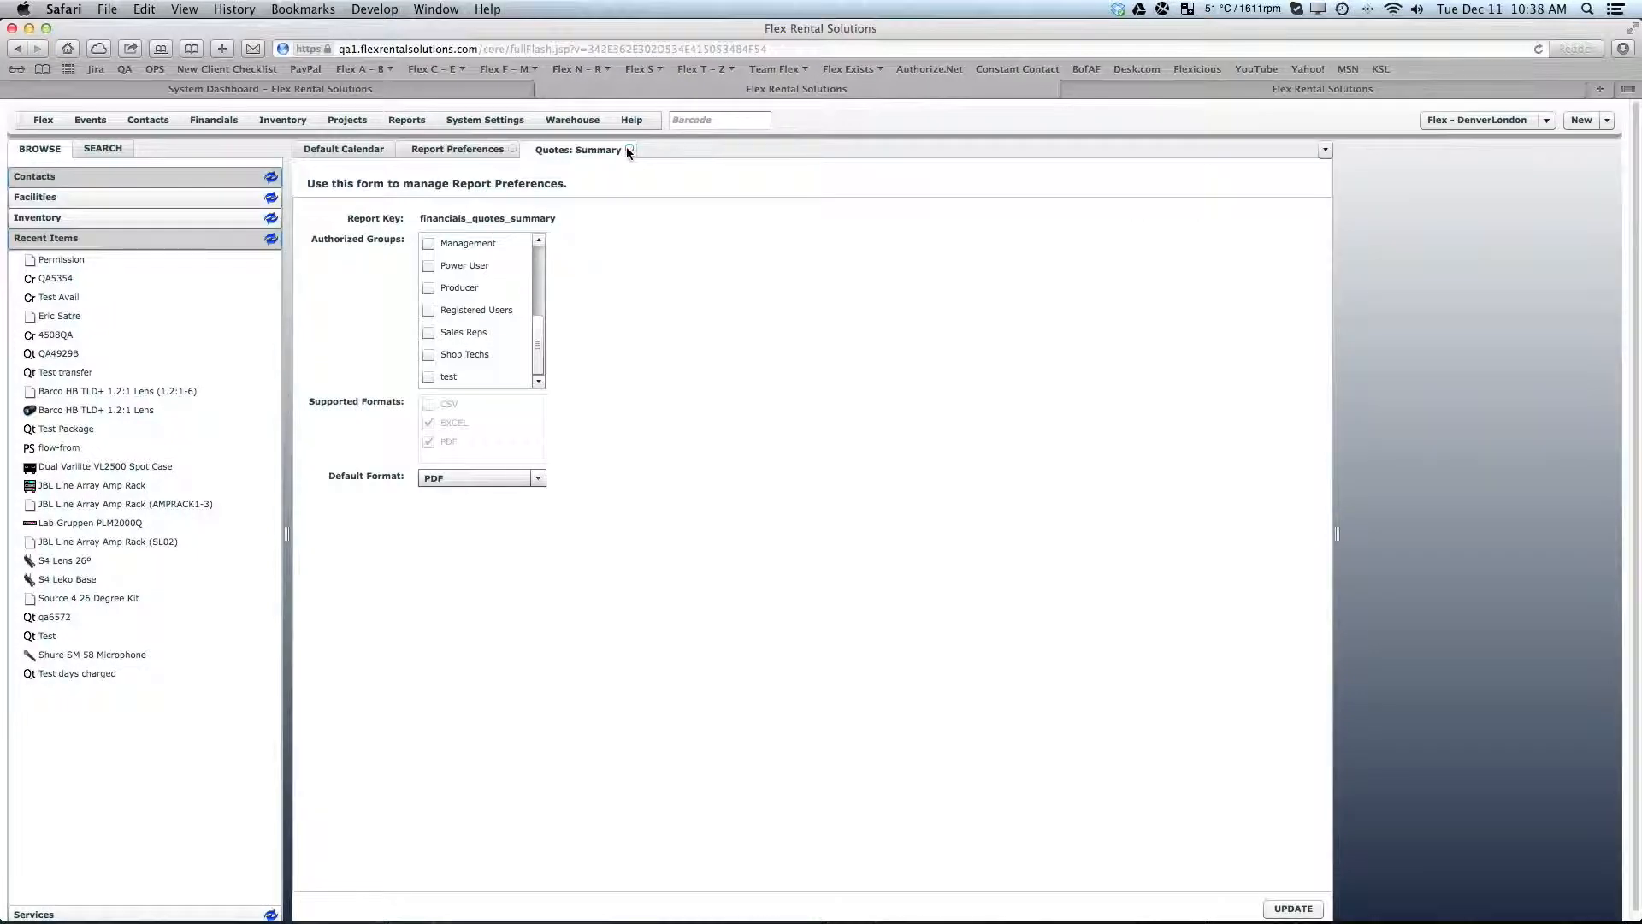
# - Open the profile of the Permission user from the Users list to check its group membership
pyautogui.click(471, 121)
pyautogui.click(481, 875)
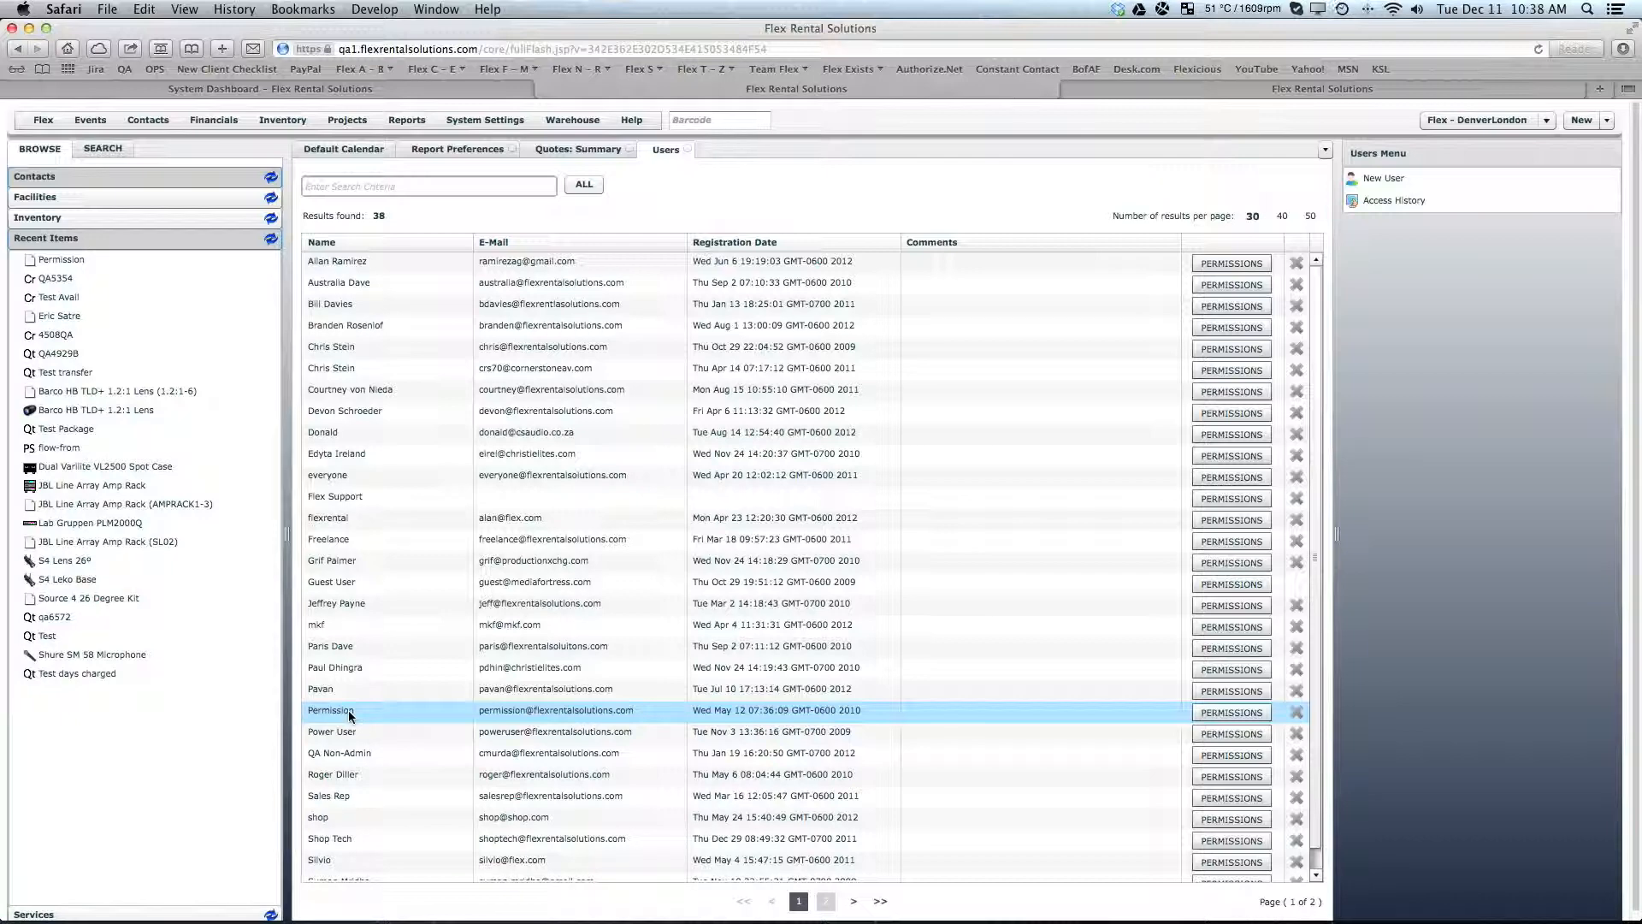
pyautogui.click(382, 723)
pyautogui.doubleClick(381, 718)
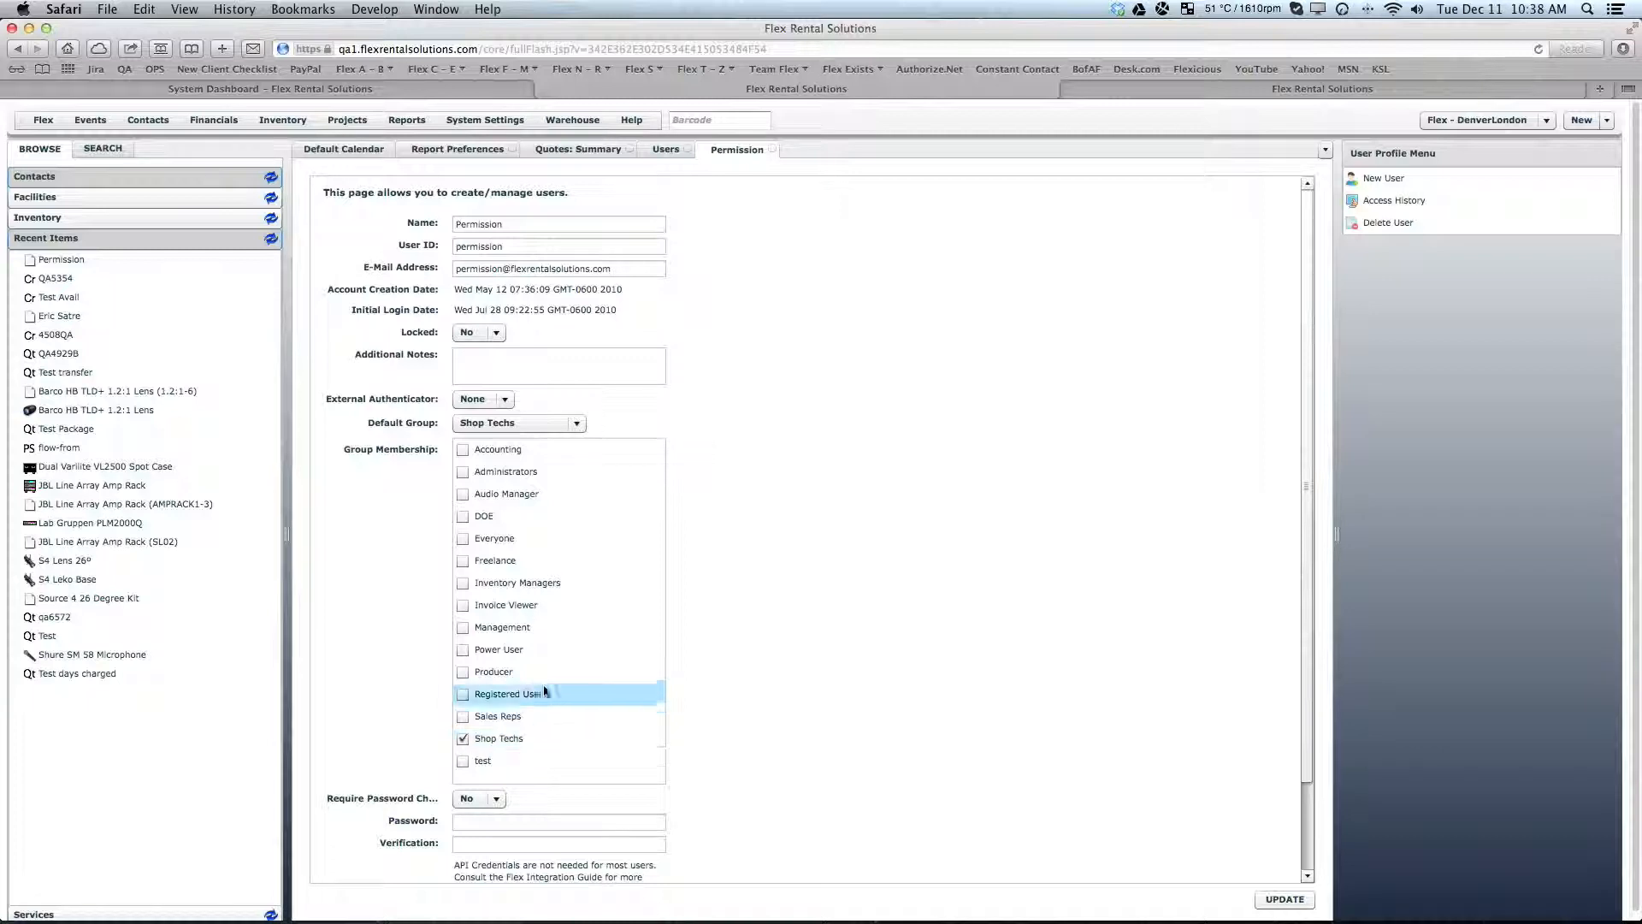
# - Log out and log back in as the user "permission" with the account password
pyautogui.click(42, 119)
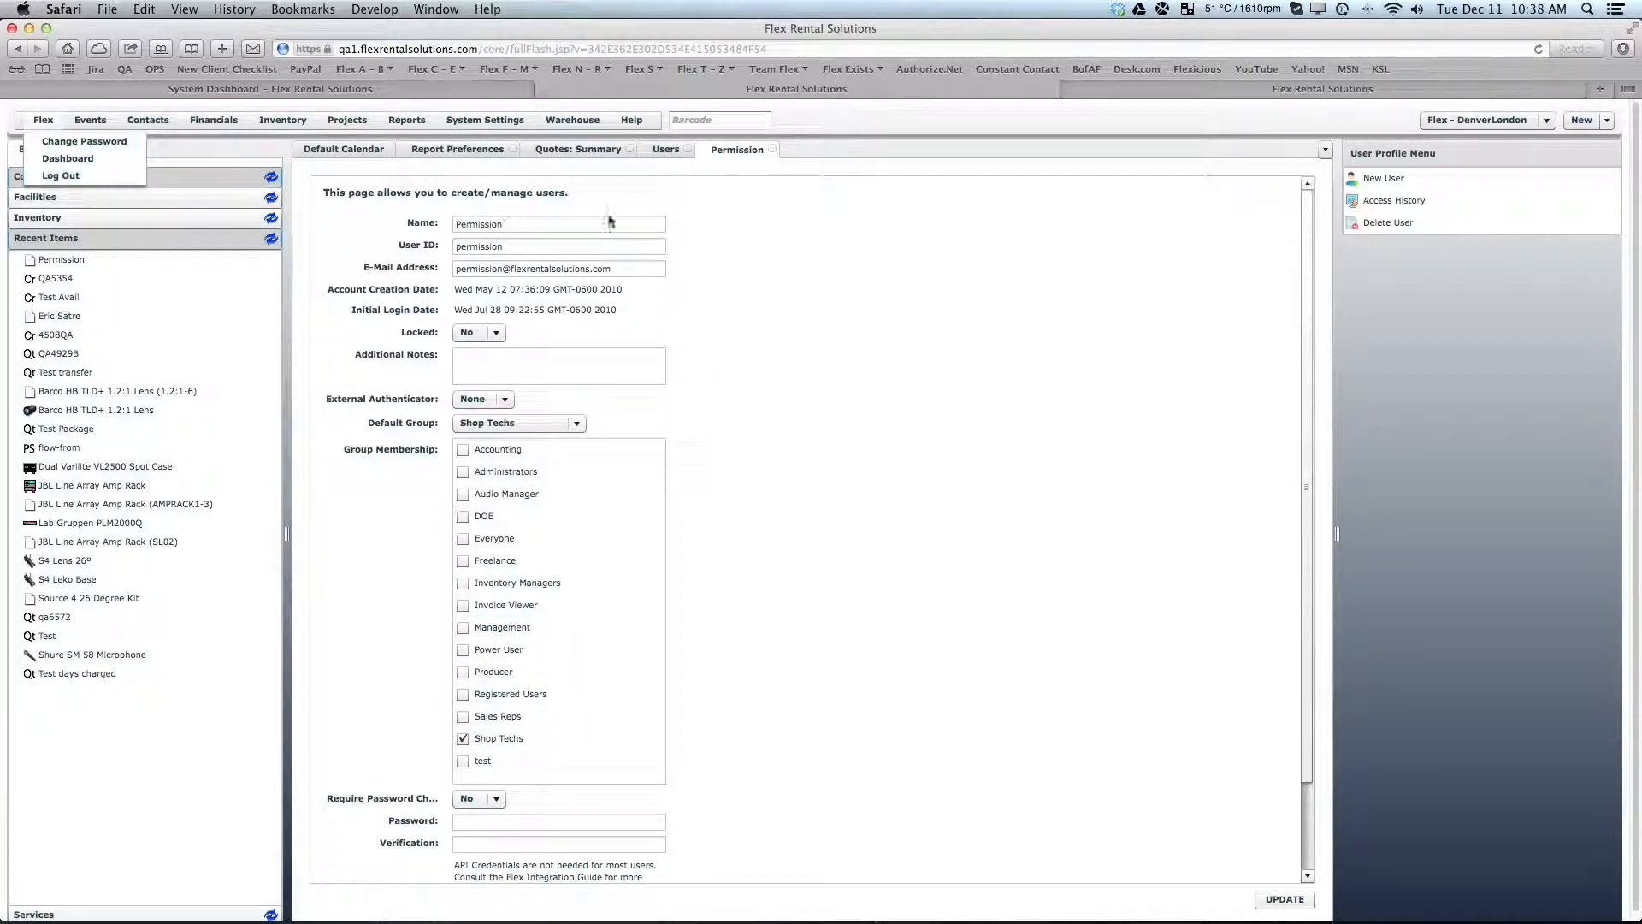
pyautogui.click(80, 176)
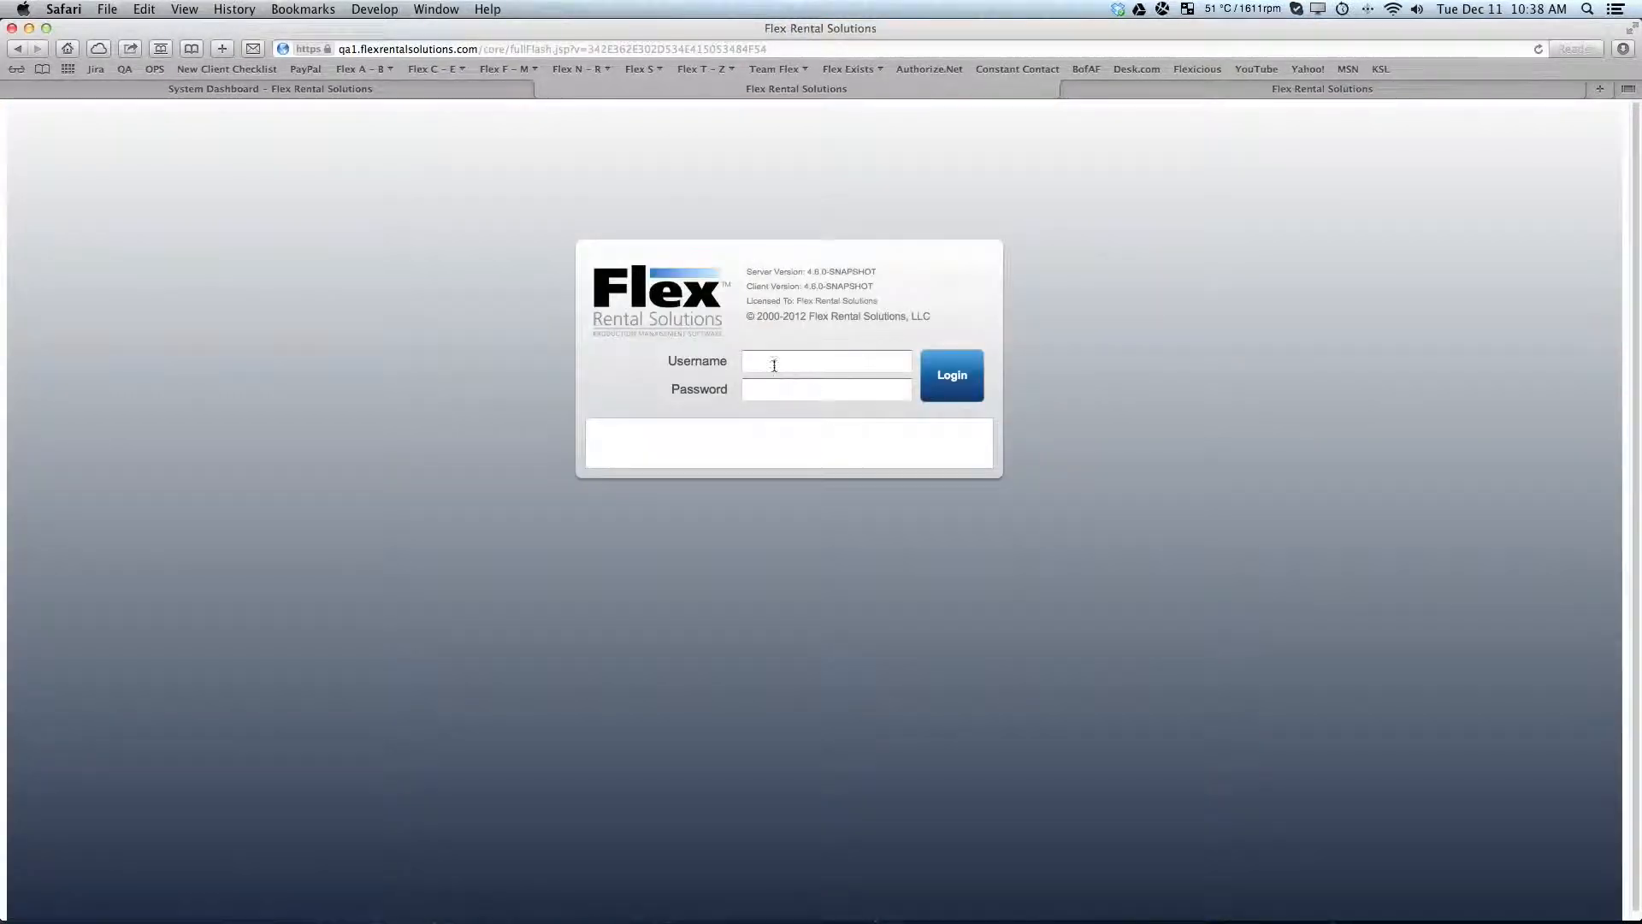
pyautogui.click(774, 364)
pyautogui.write('permission')
pyautogui.press('Tab')
pyautogui.write('********')
pyautogui.click(942, 373)
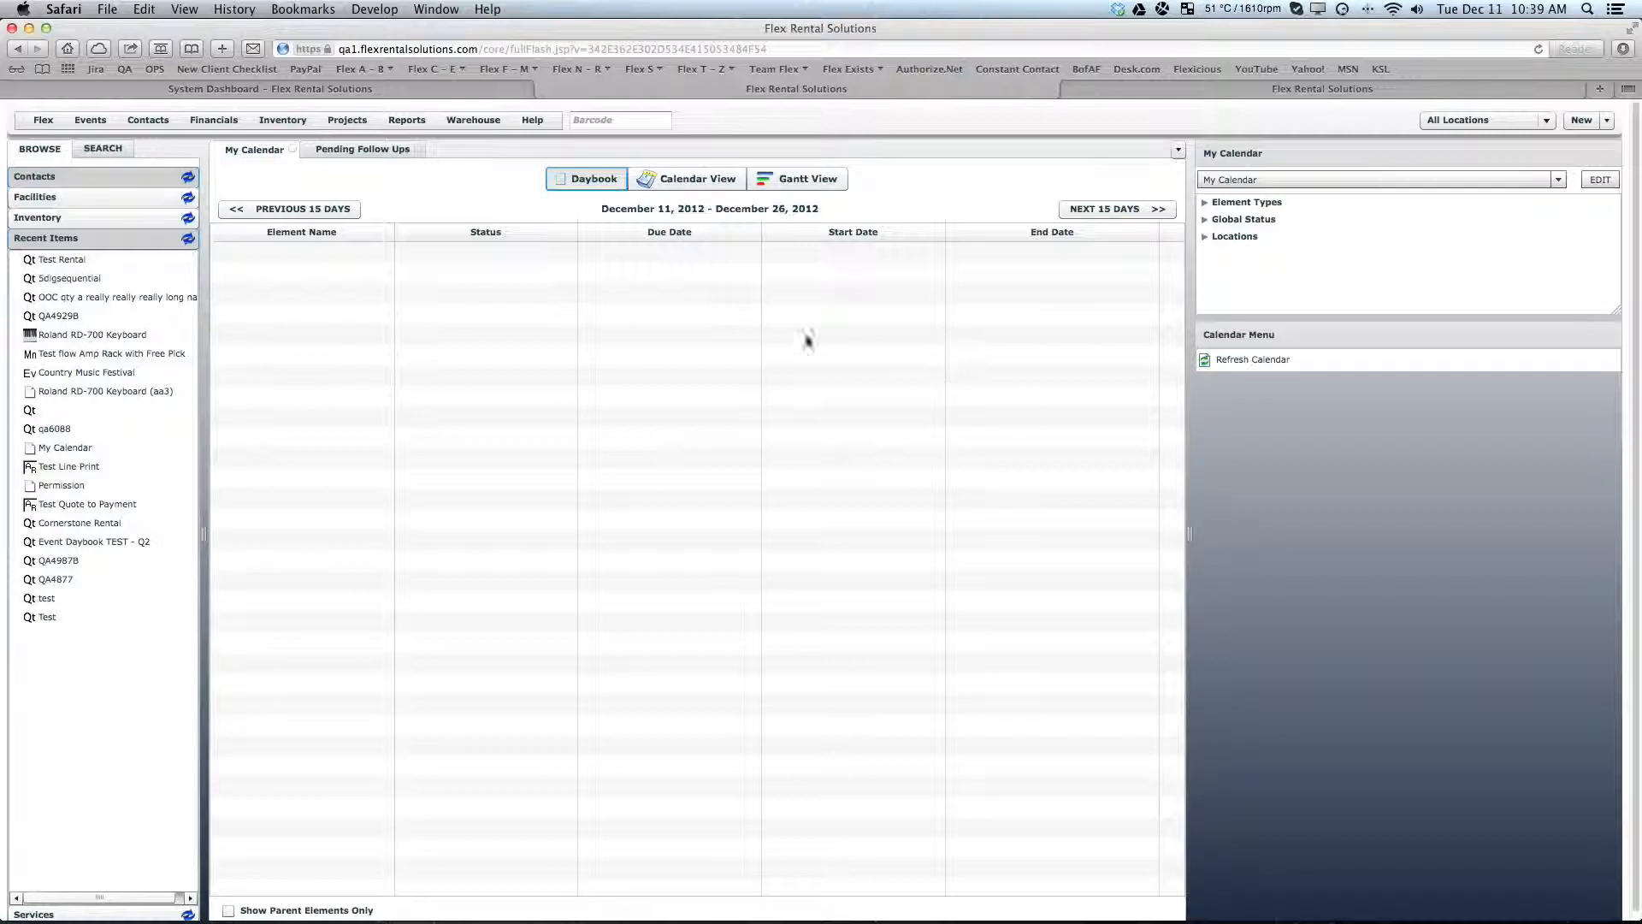
# - Check which Quotes reports are available to the restricted user
pyautogui.click(407, 121)
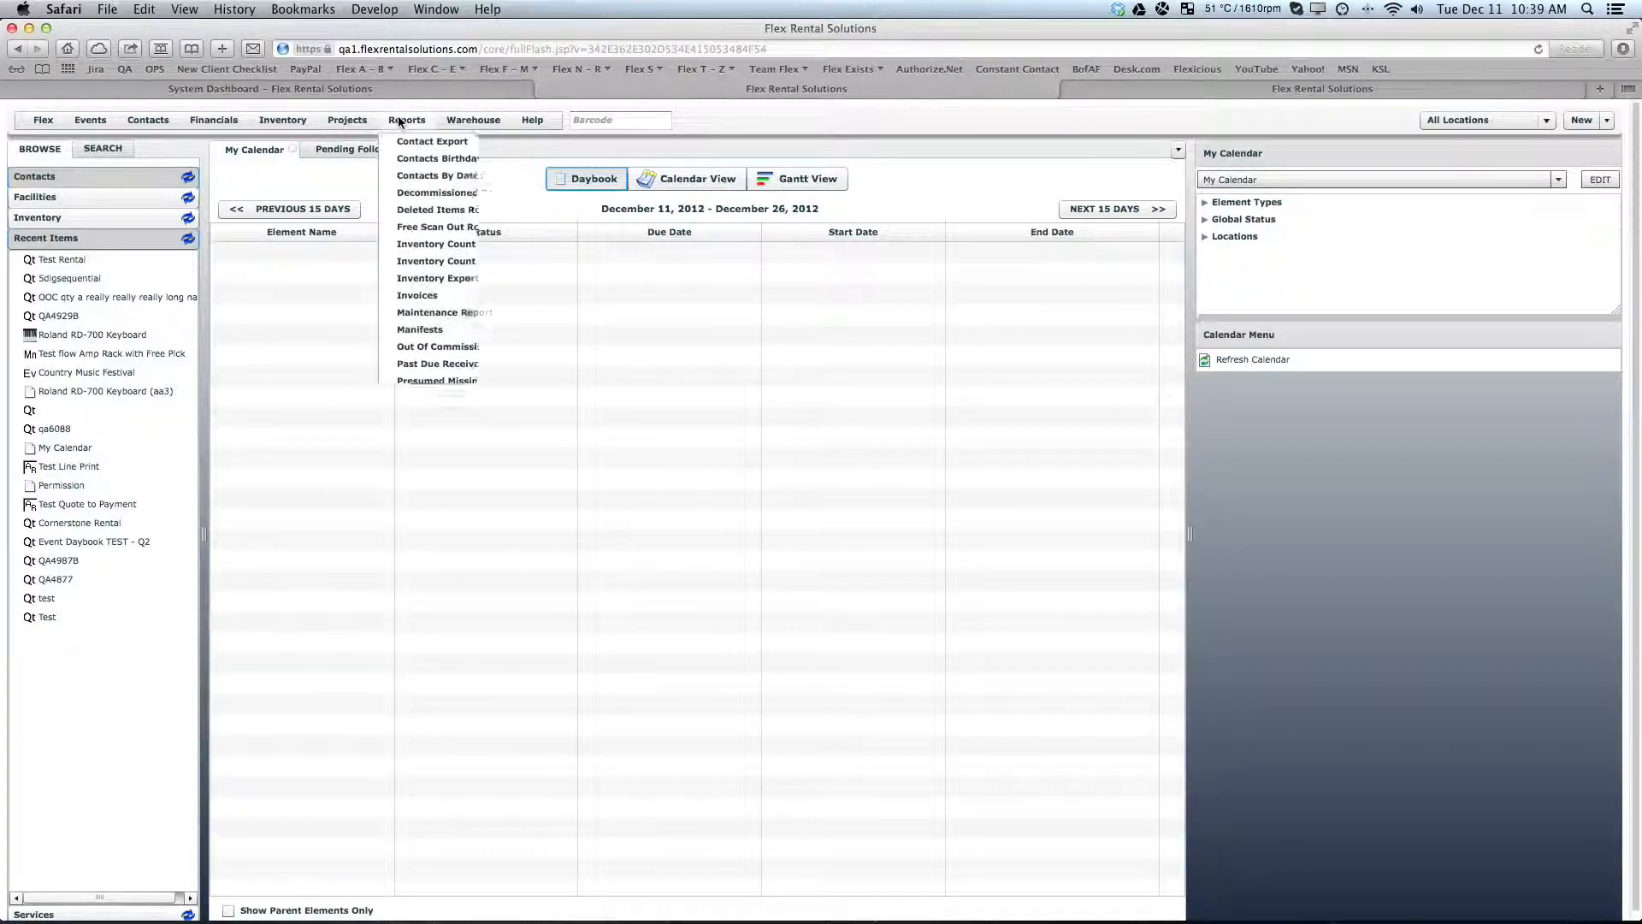
pyautogui.moveTo(443, 468)
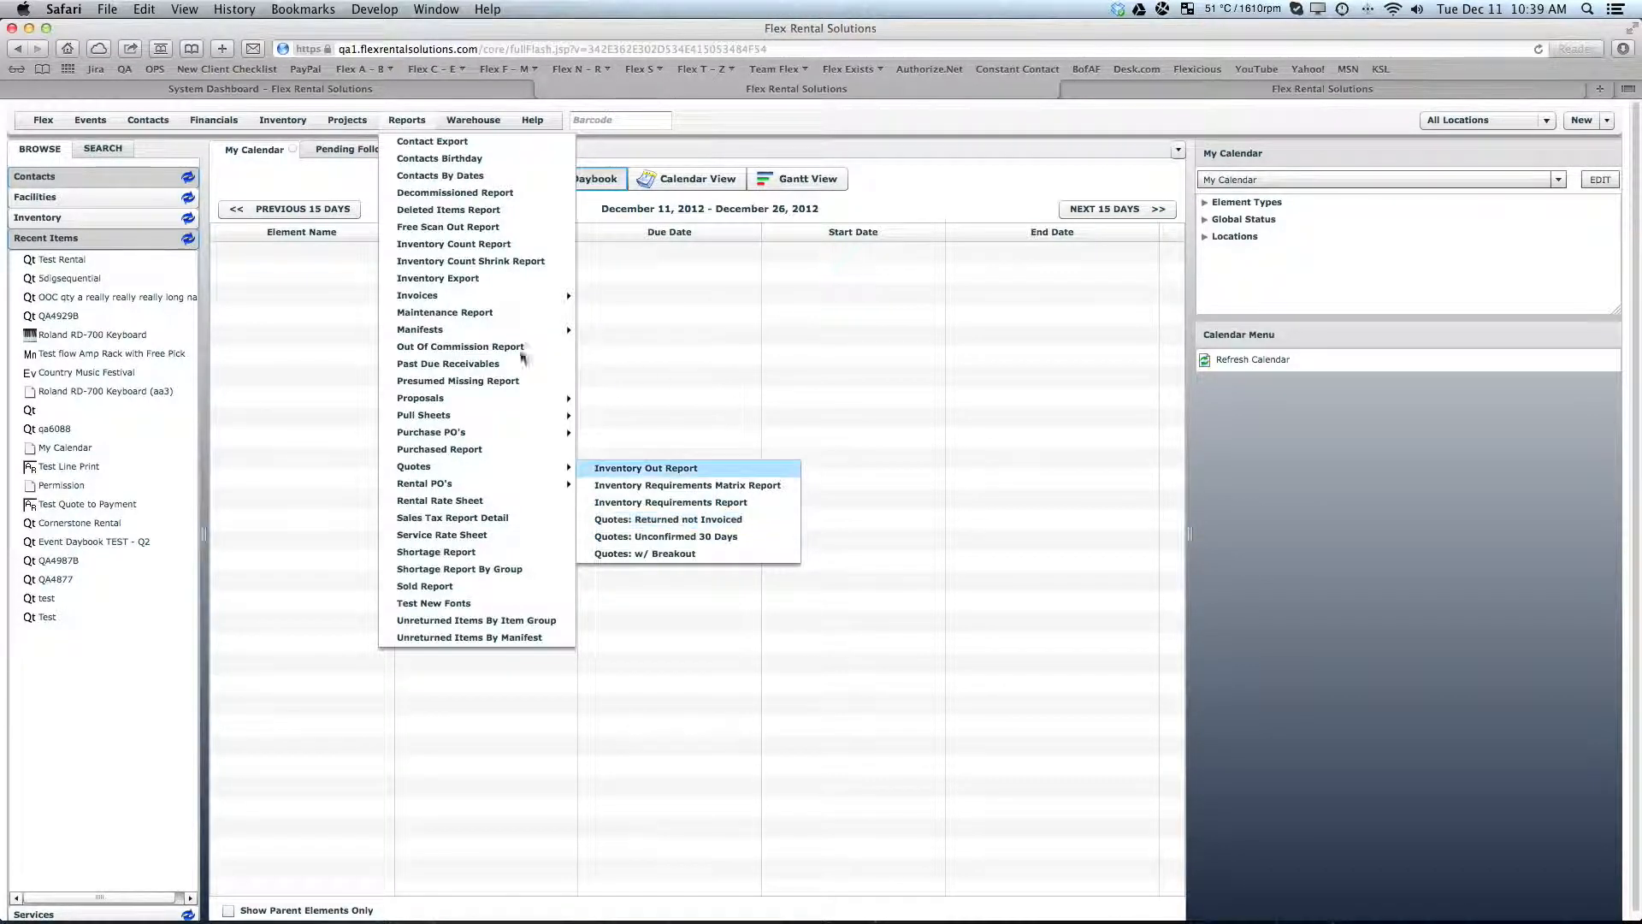
# - Open the recent Test Rental quote, try to generate its PDF, and return to the quote
pyautogui.click(67, 262)
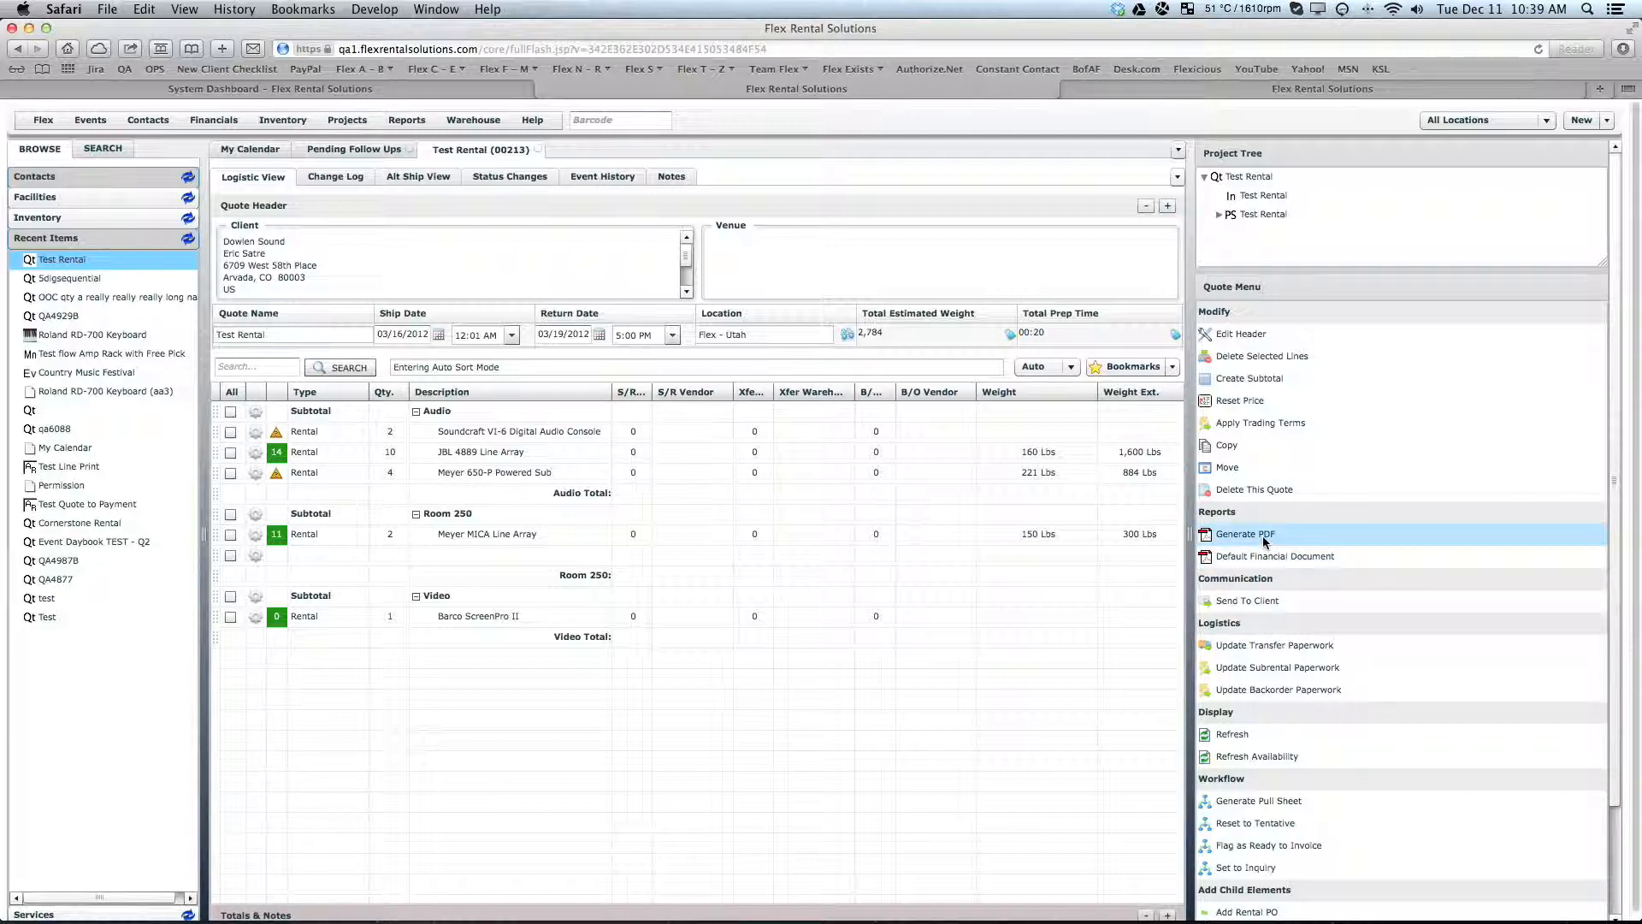
pyautogui.click(1263, 538)
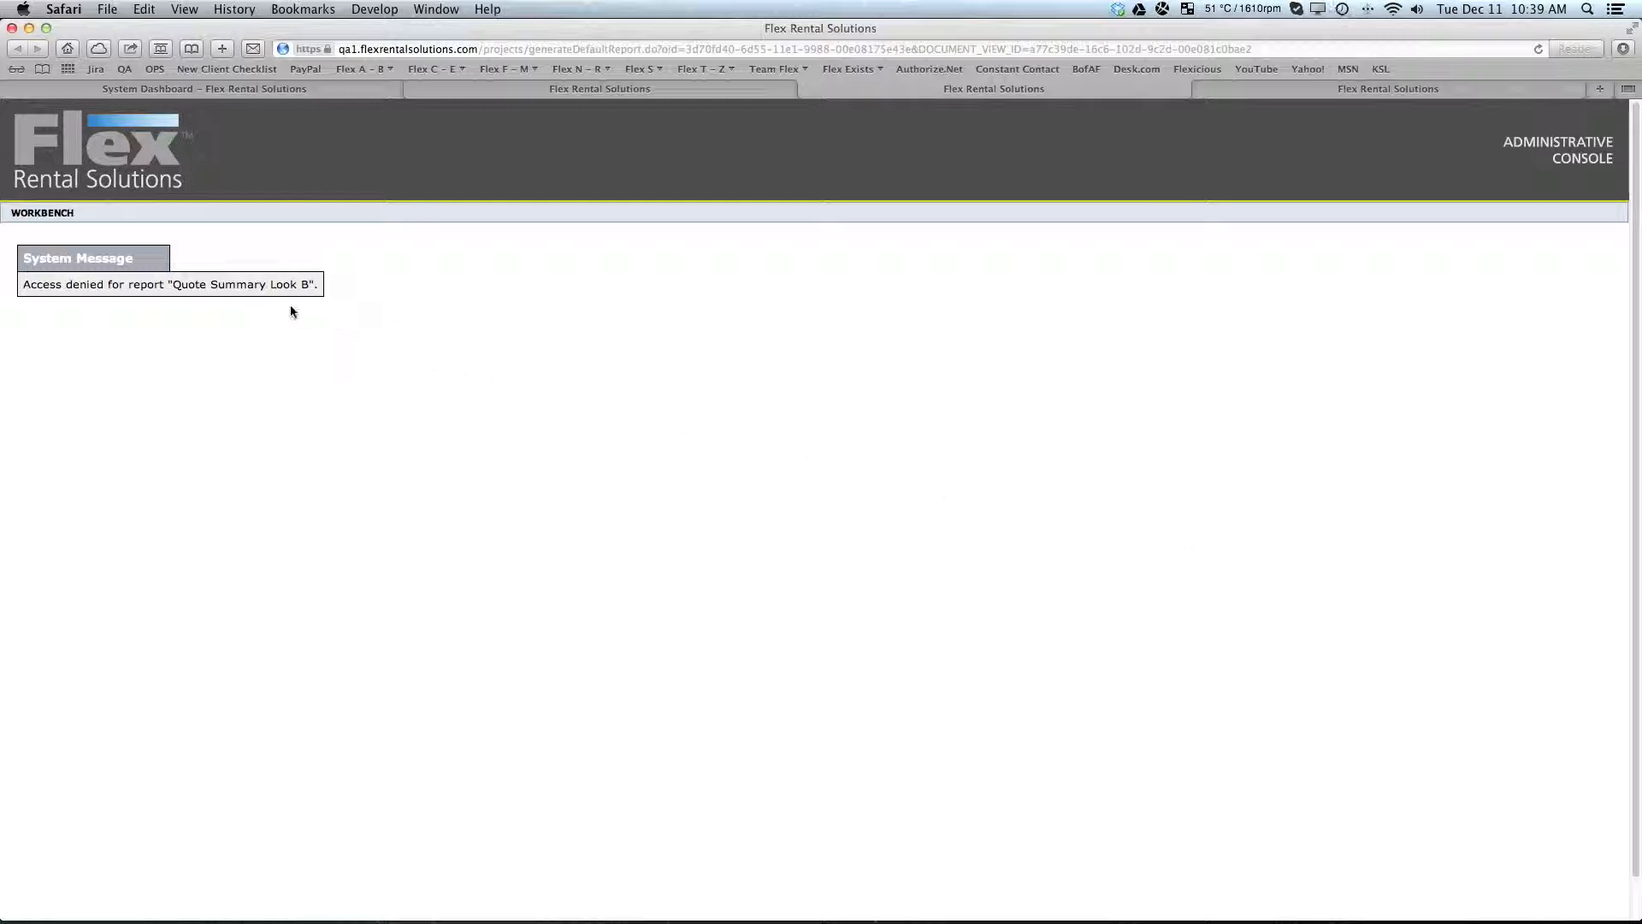
pyautogui.click(669, 87)
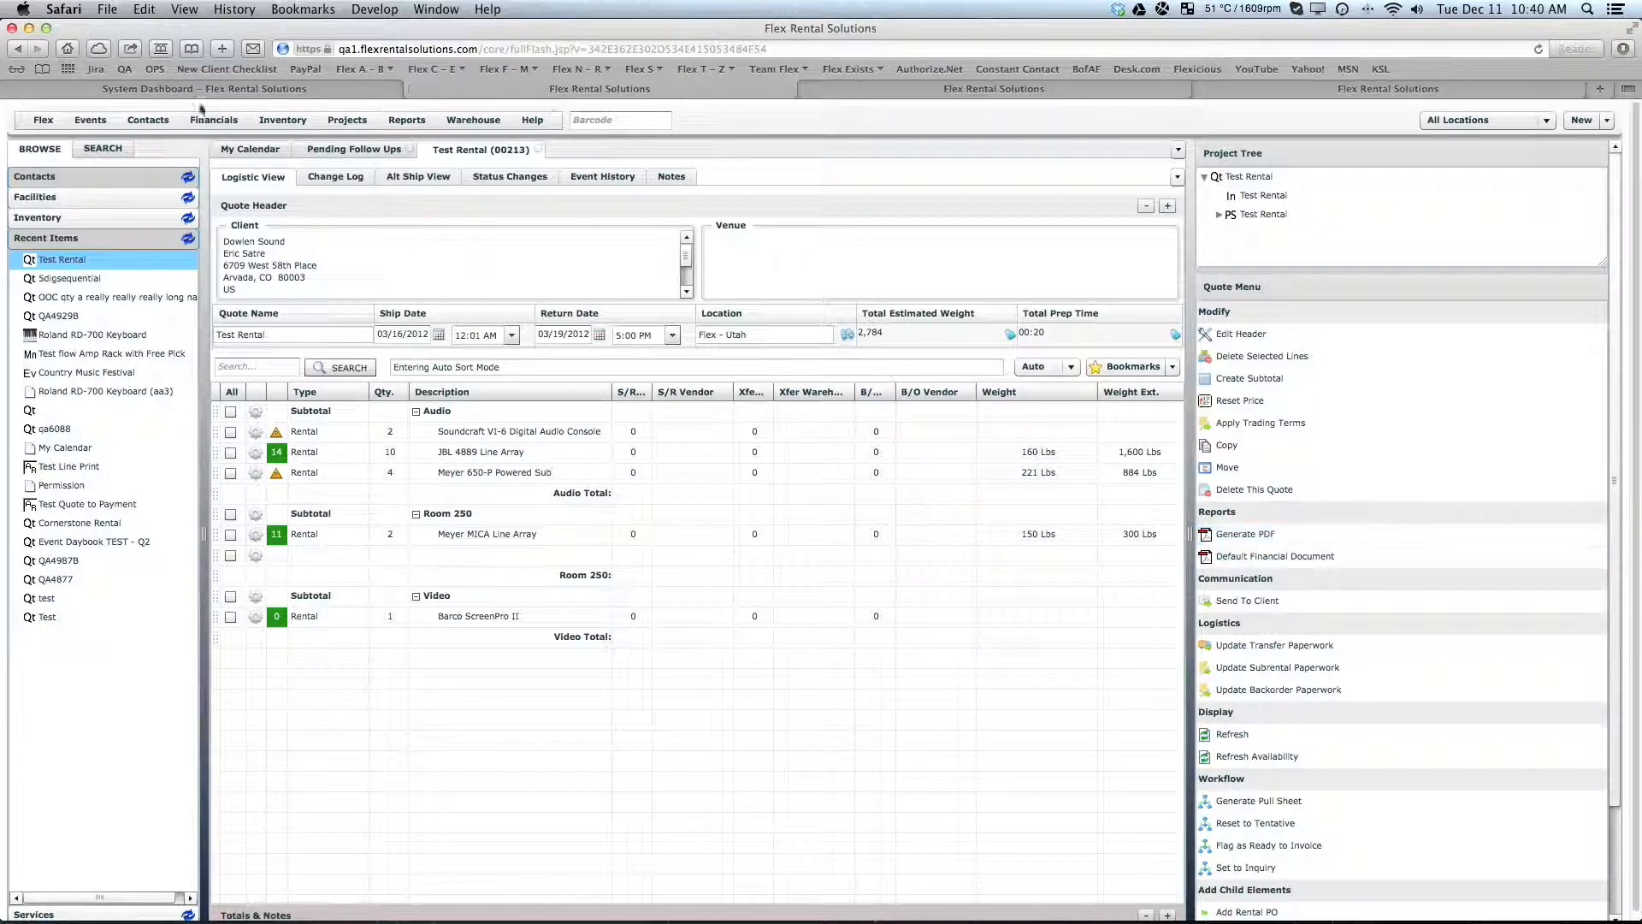
# - Log out of the restricted account and log back in with the original account's username and password
pyautogui.click(45, 121)
pyautogui.click(54, 179)
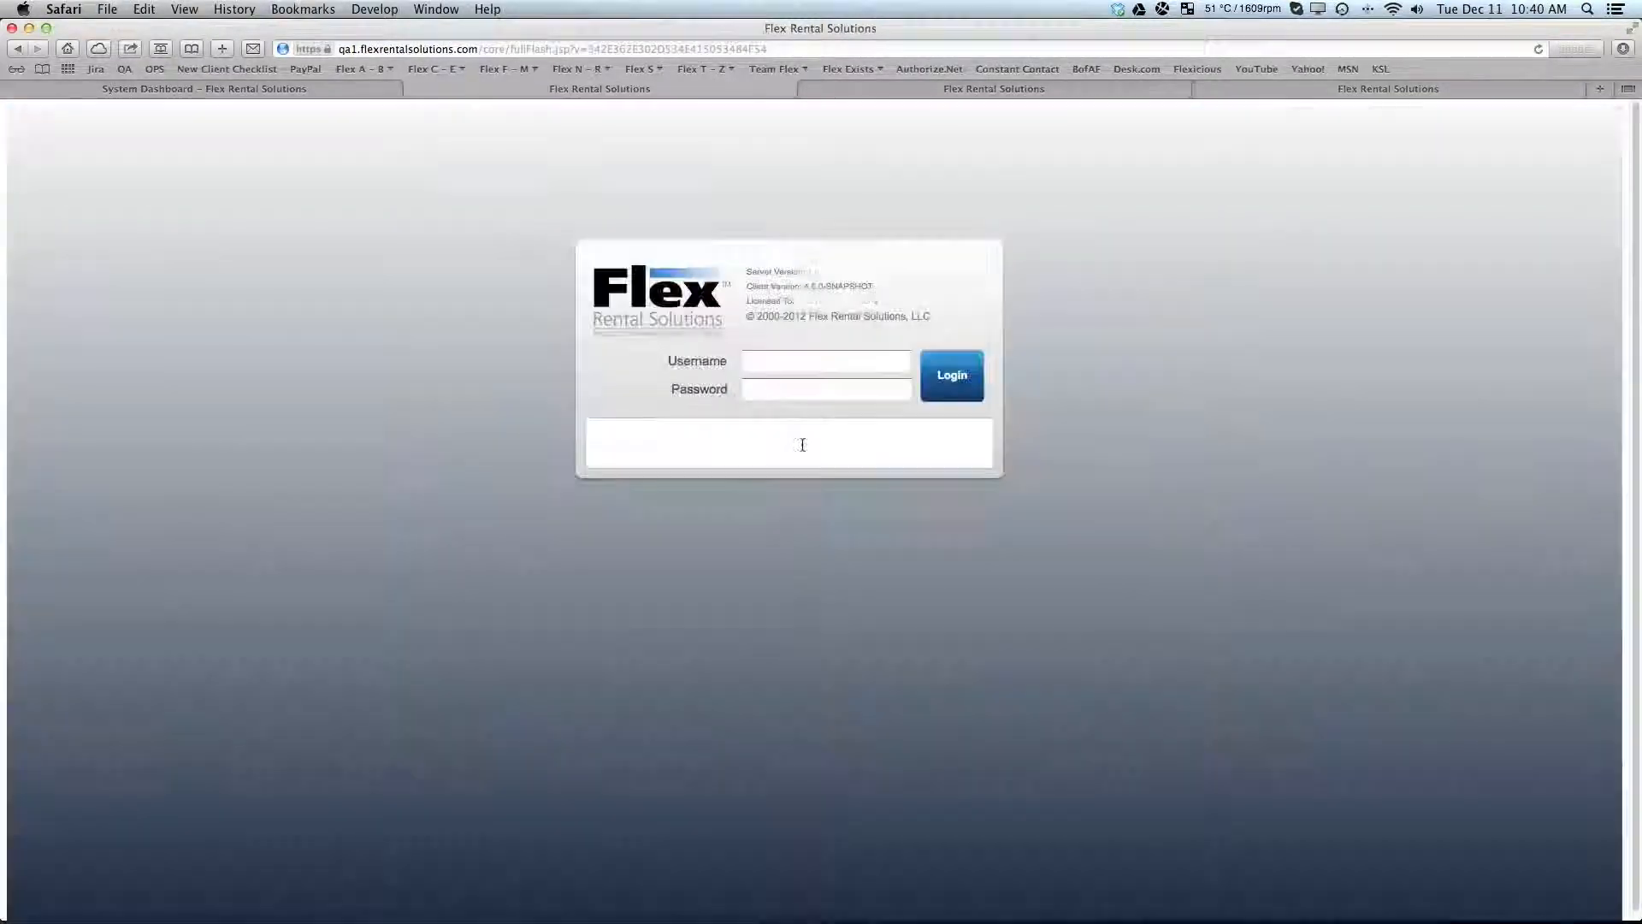
pyautogui.click(772, 364)
pyautogui.write('cstein')
pyautogui.press('Tab')
pyautogui.write('*******')
pyautogui.press('Return')
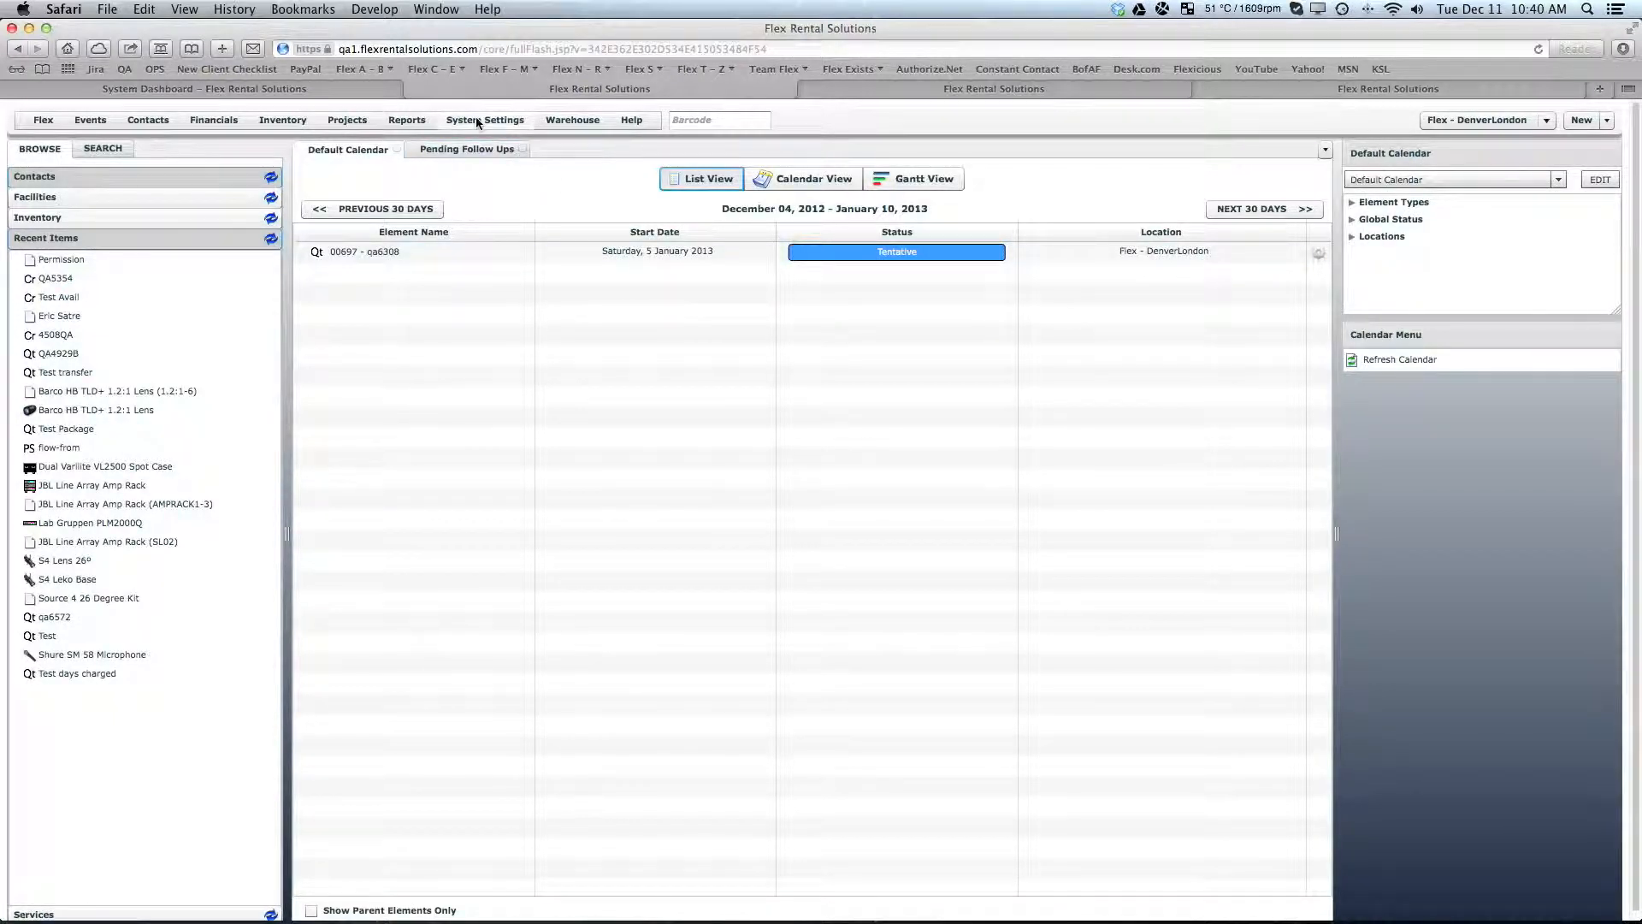
# - Check the Quotes reports available to the original account and open Quotes: Summary
pyautogui.click(406, 123)
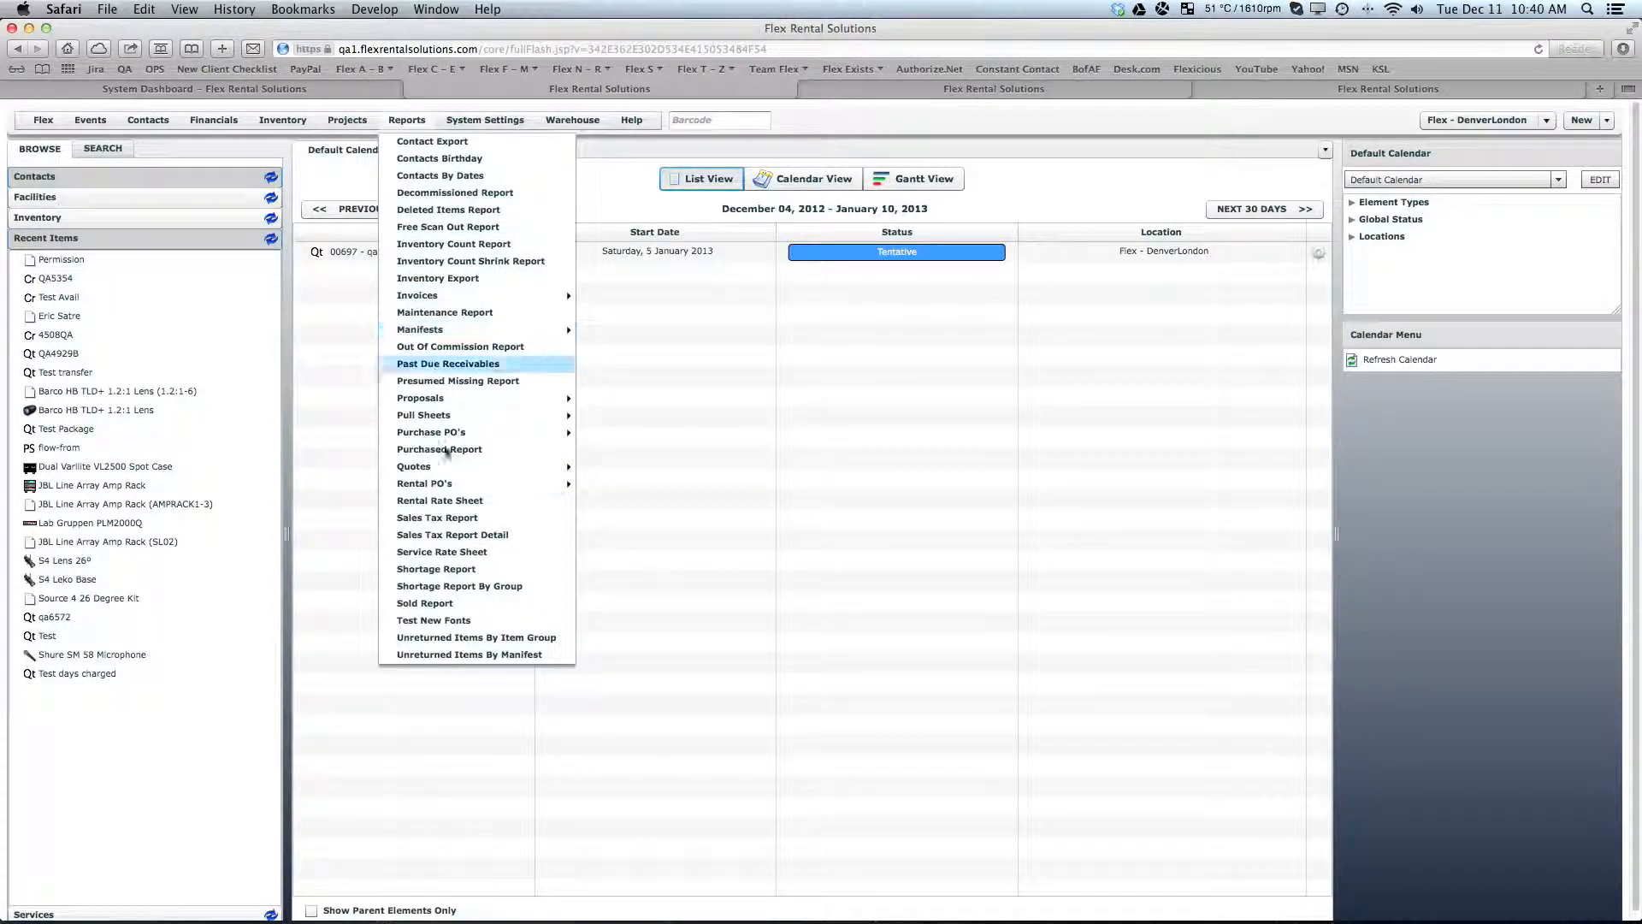
pyautogui.moveTo(449, 472)
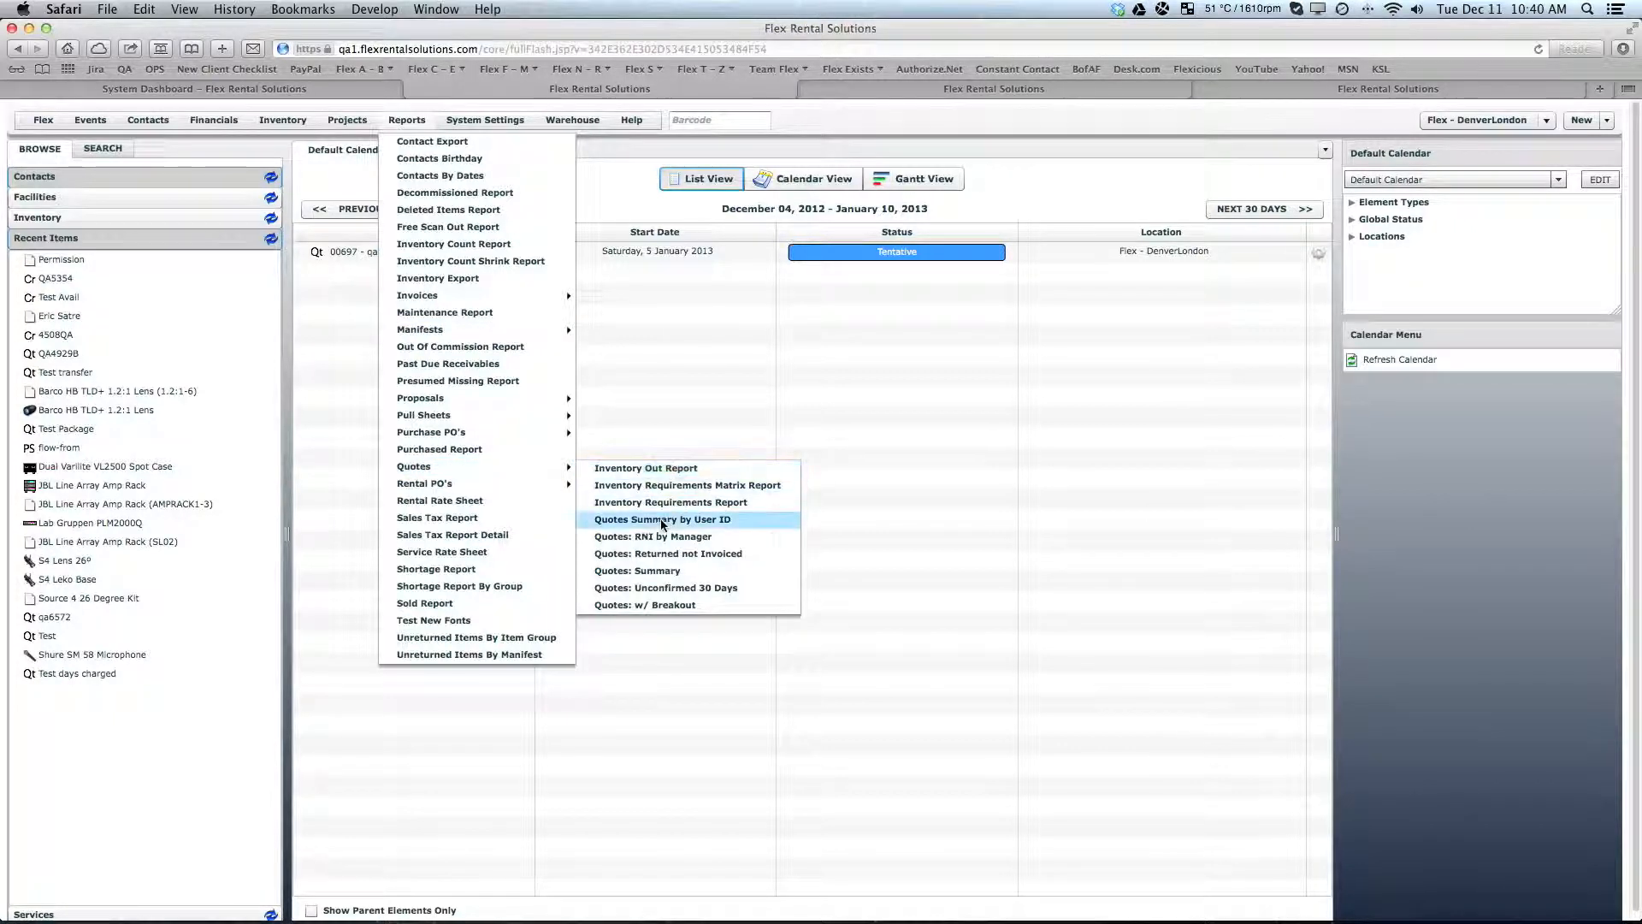
pyautogui.click(655, 579)
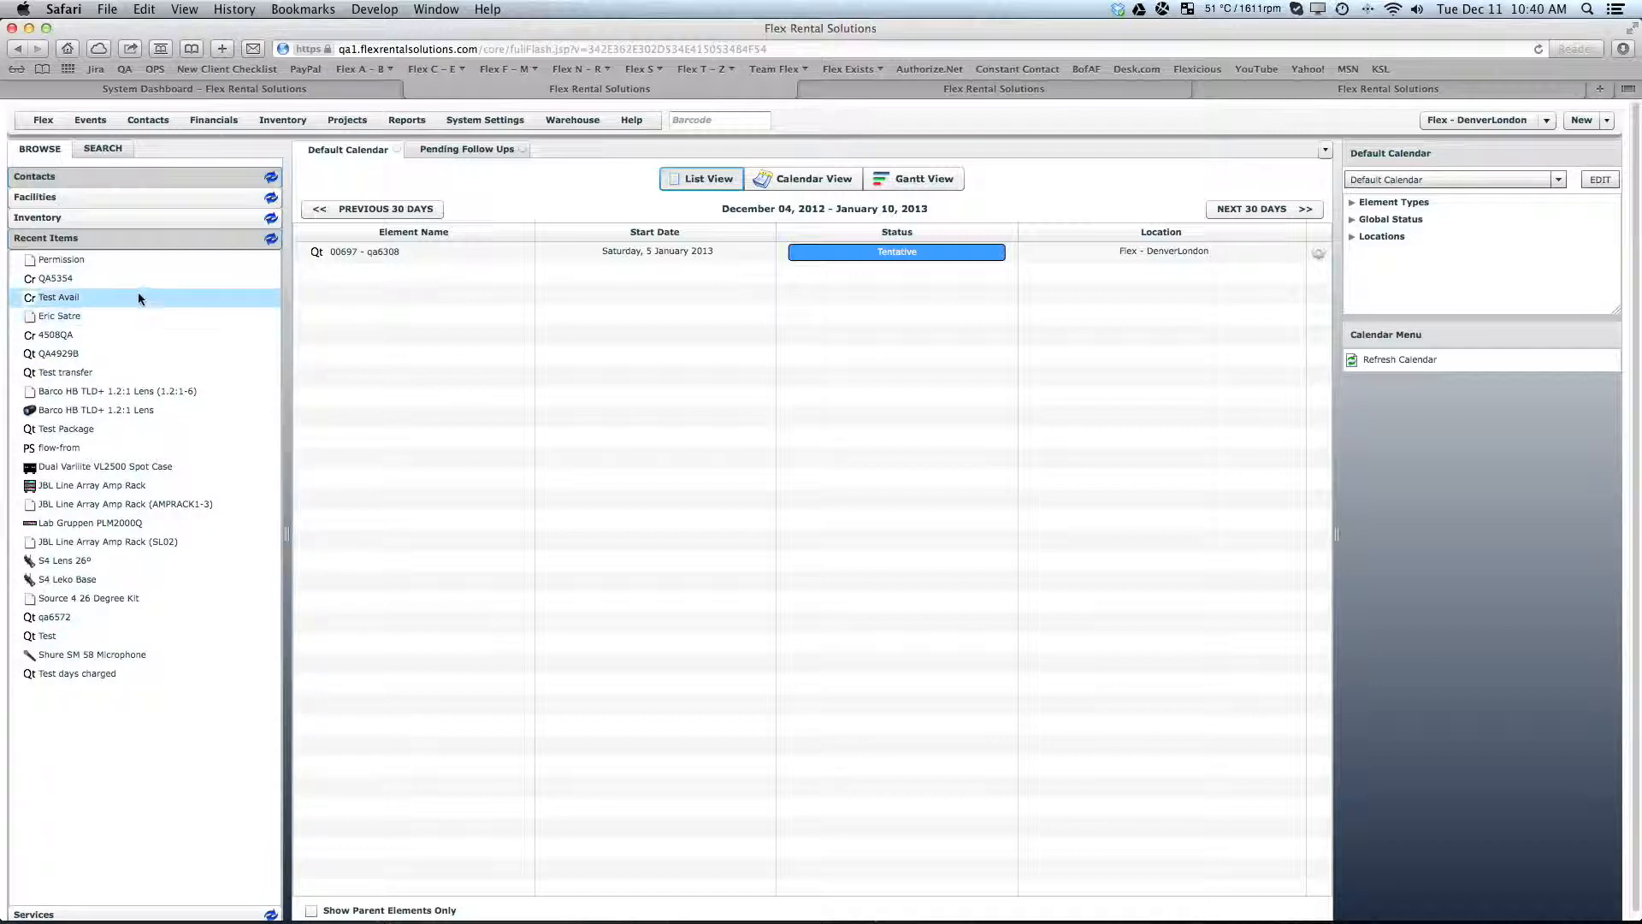
# - Search the quotes for "test rental"
pyautogui.click(103, 149)
pyautogui.click(94, 177)
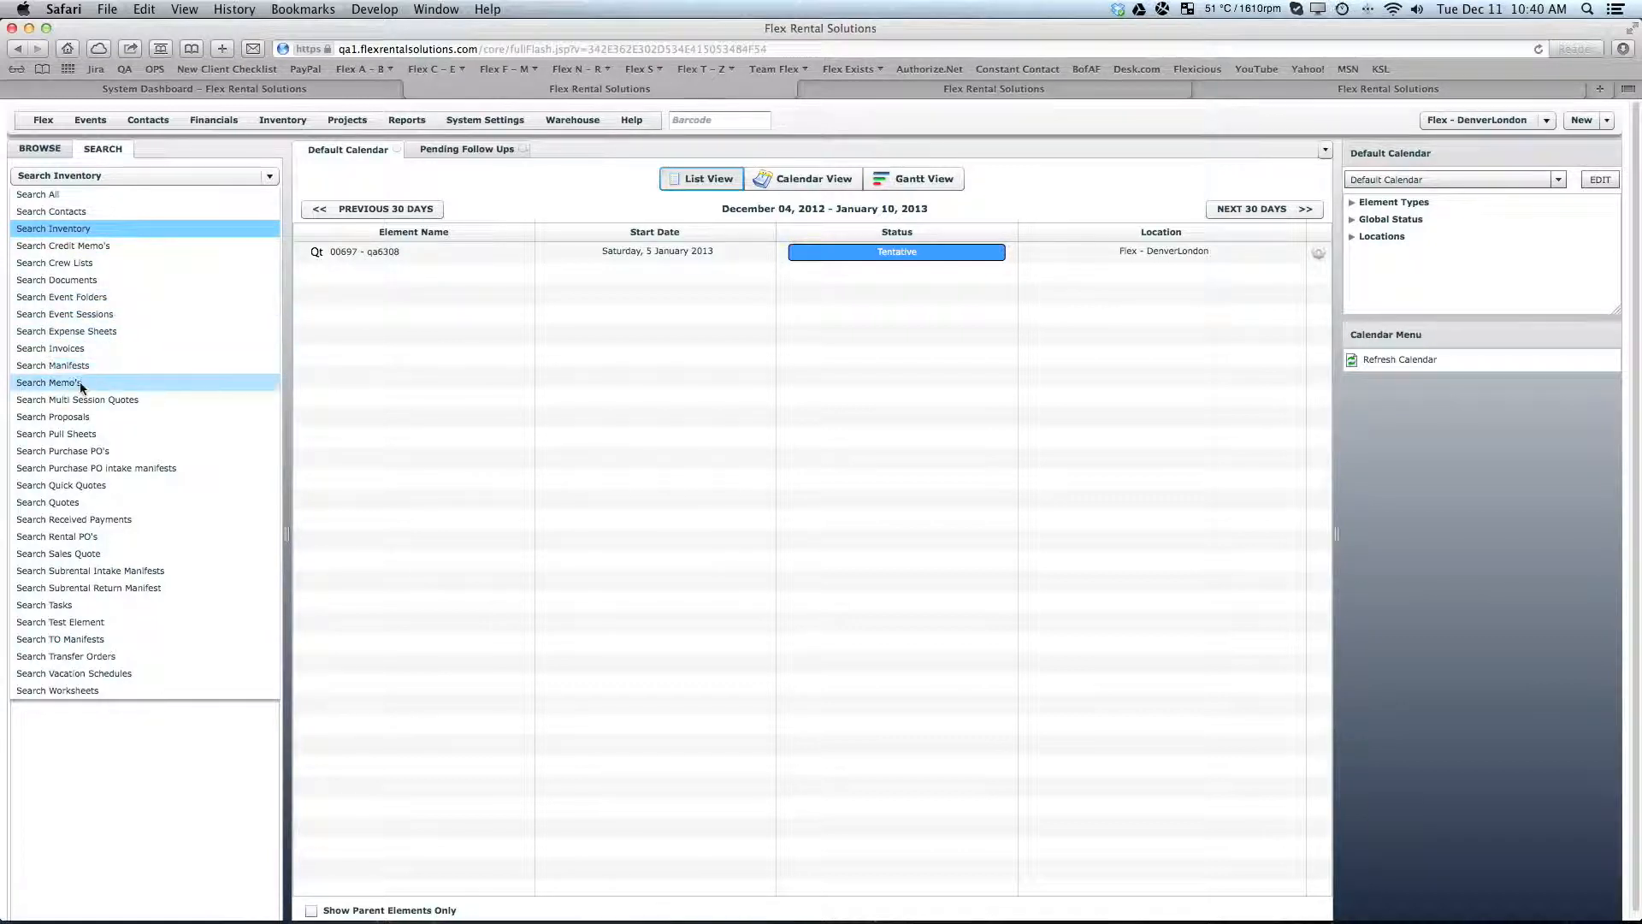
pyautogui.click(73, 504)
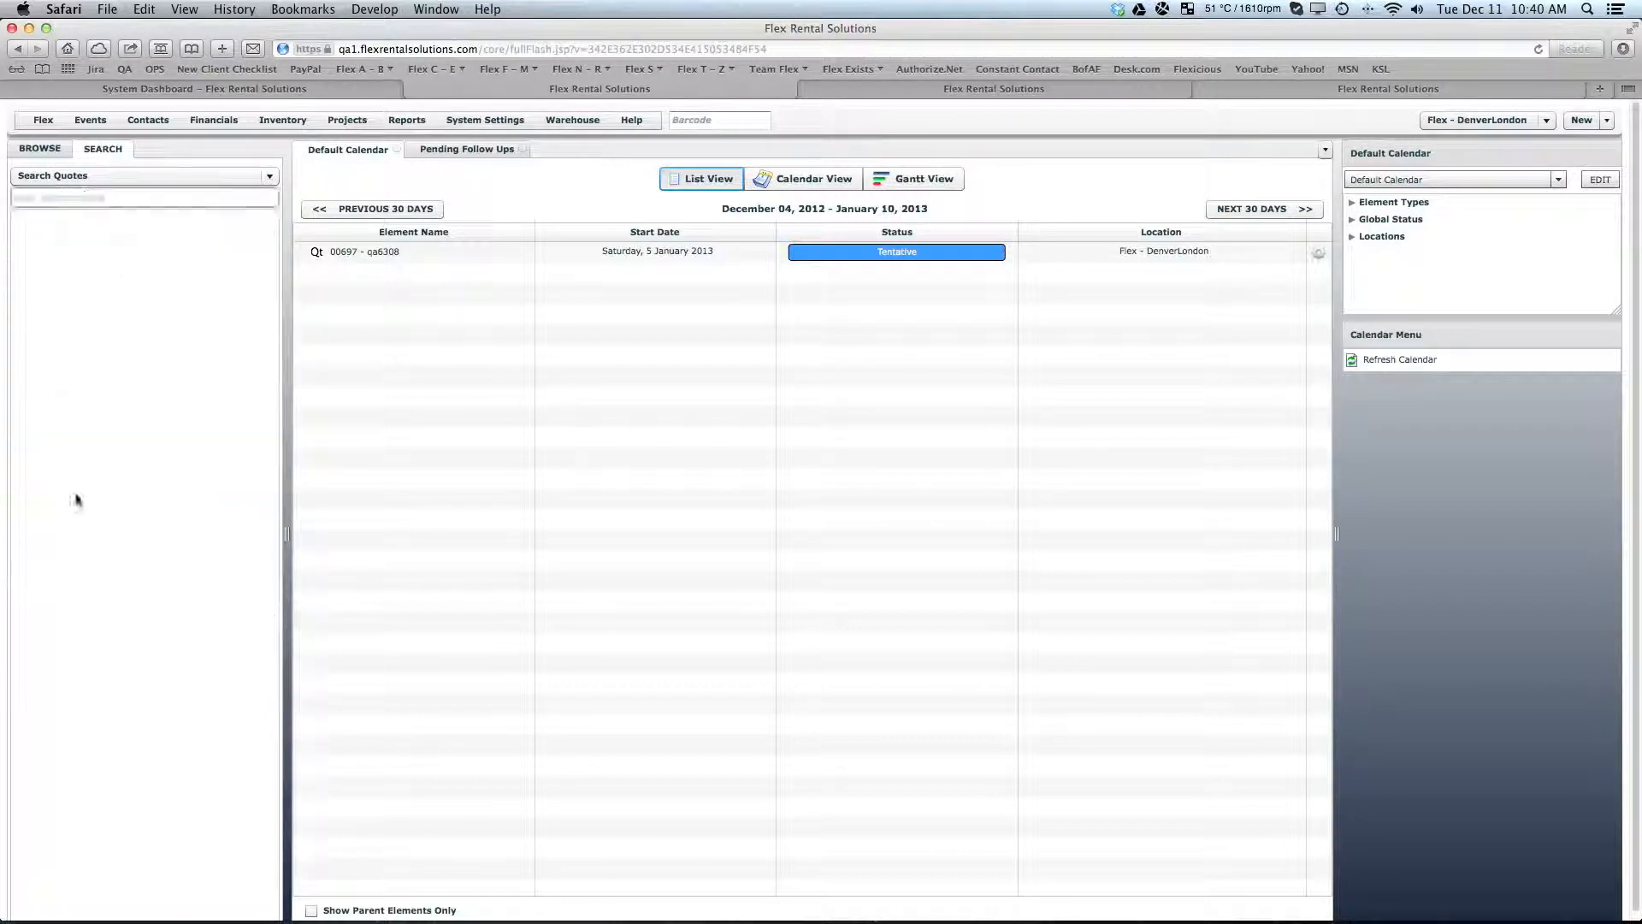
pyautogui.click(75, 201)
pyautogui.write('test rental')
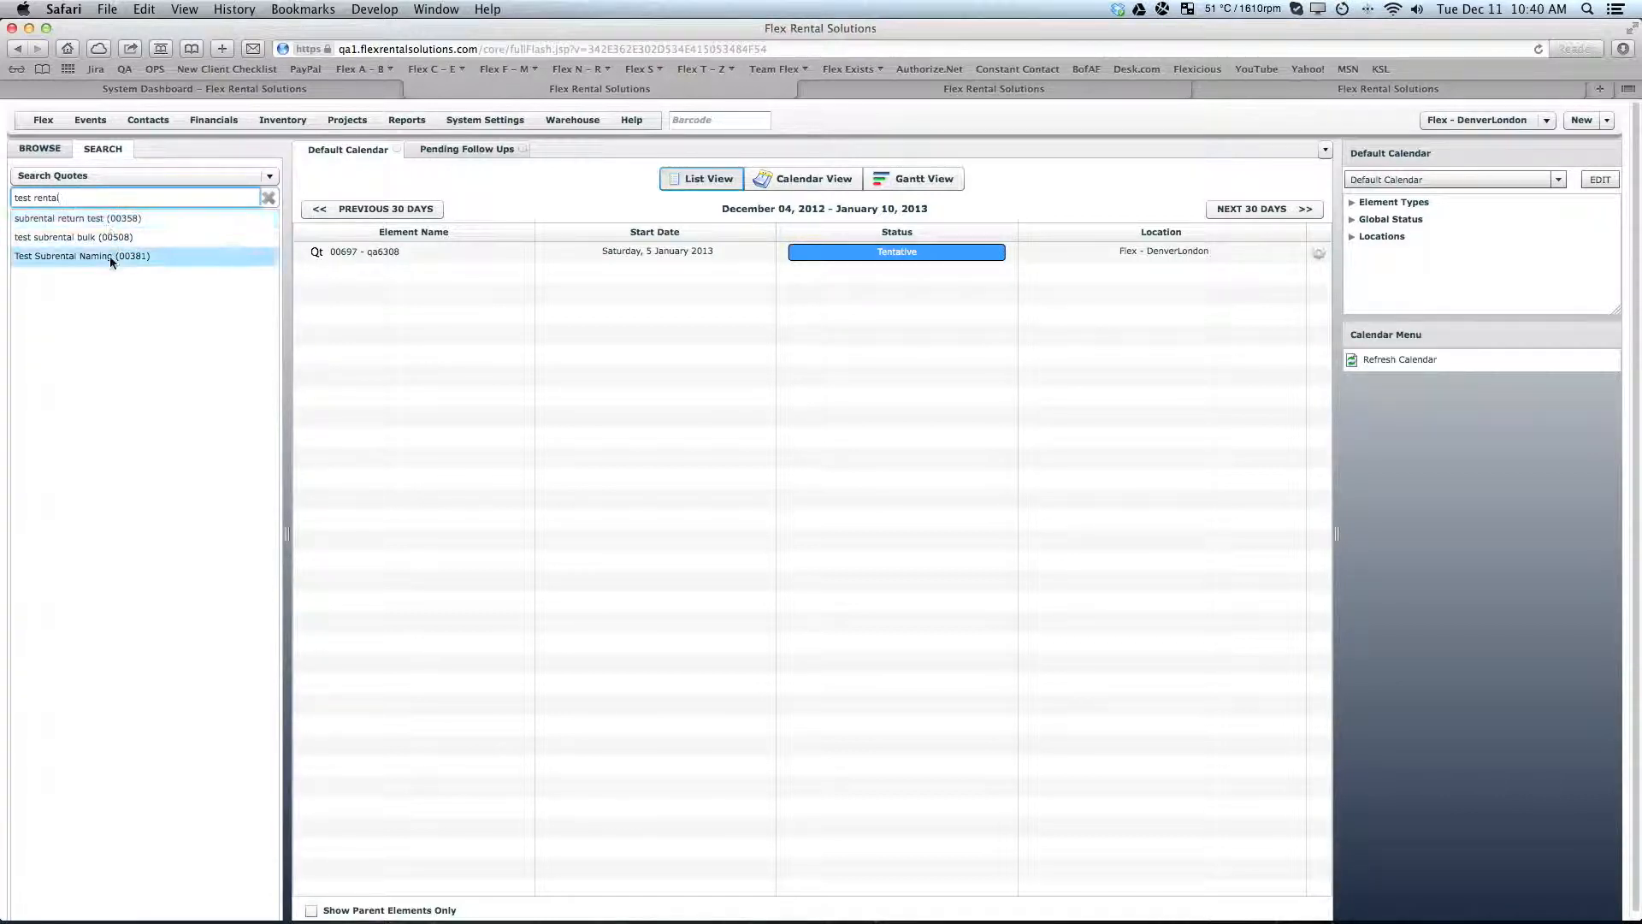
# - Open the Test quote from the recent items and generate its PDF with the original account
pyautogui.click(40, 150)
pyautogui.doubleClick(69, 636)
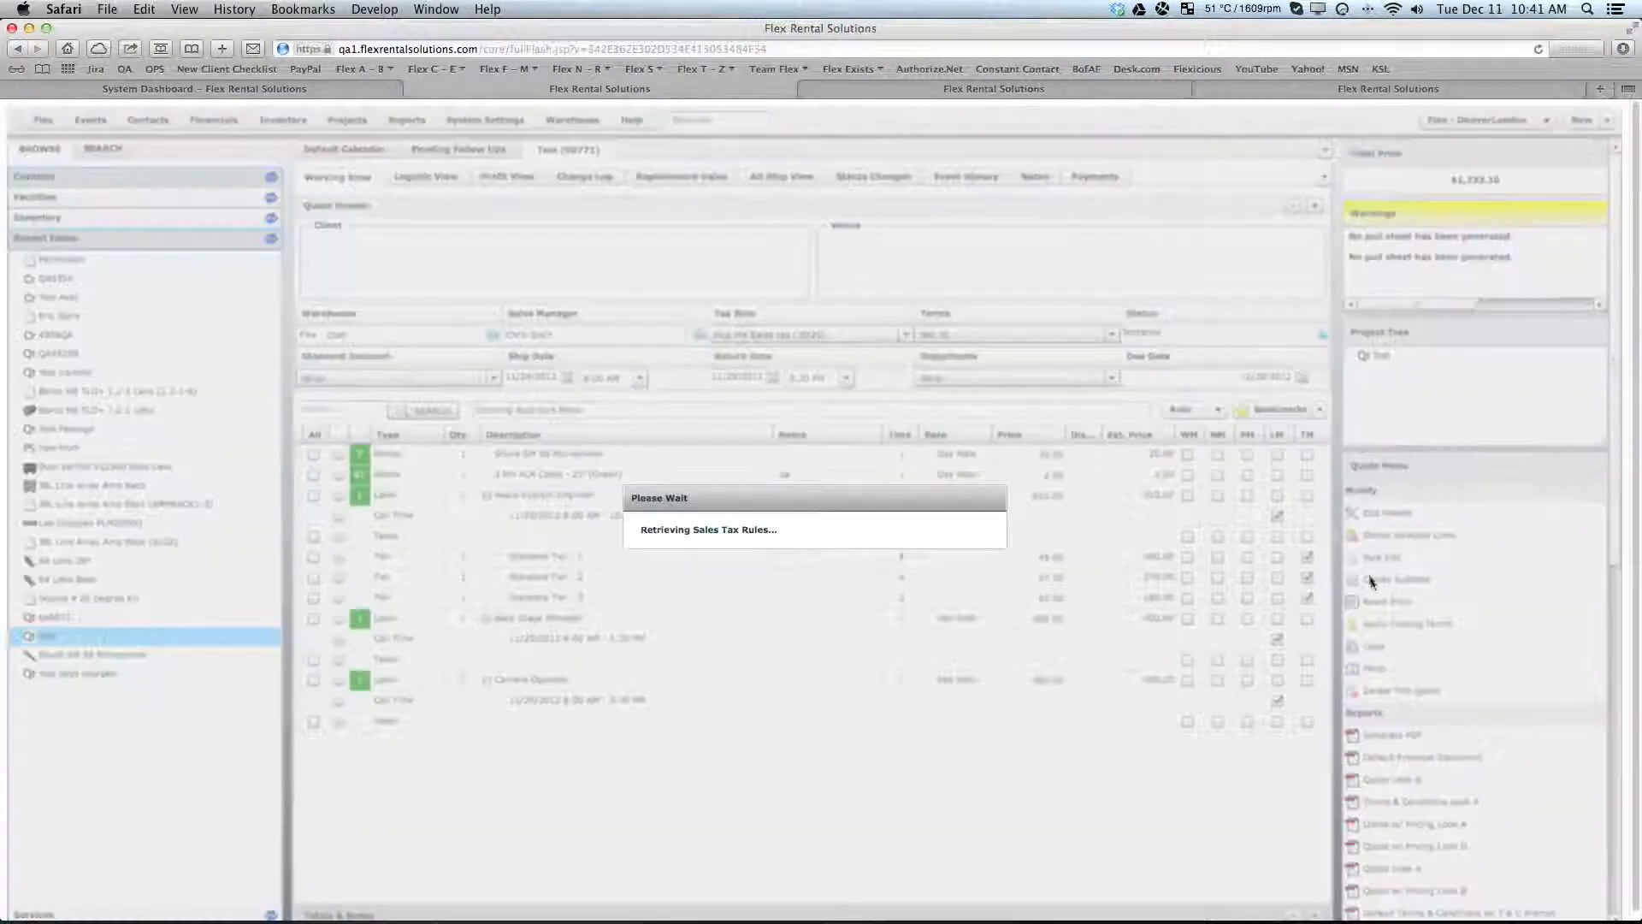
pyautogui.moveTo(1615, 542); pyautogui.dragTo(1616, 685)
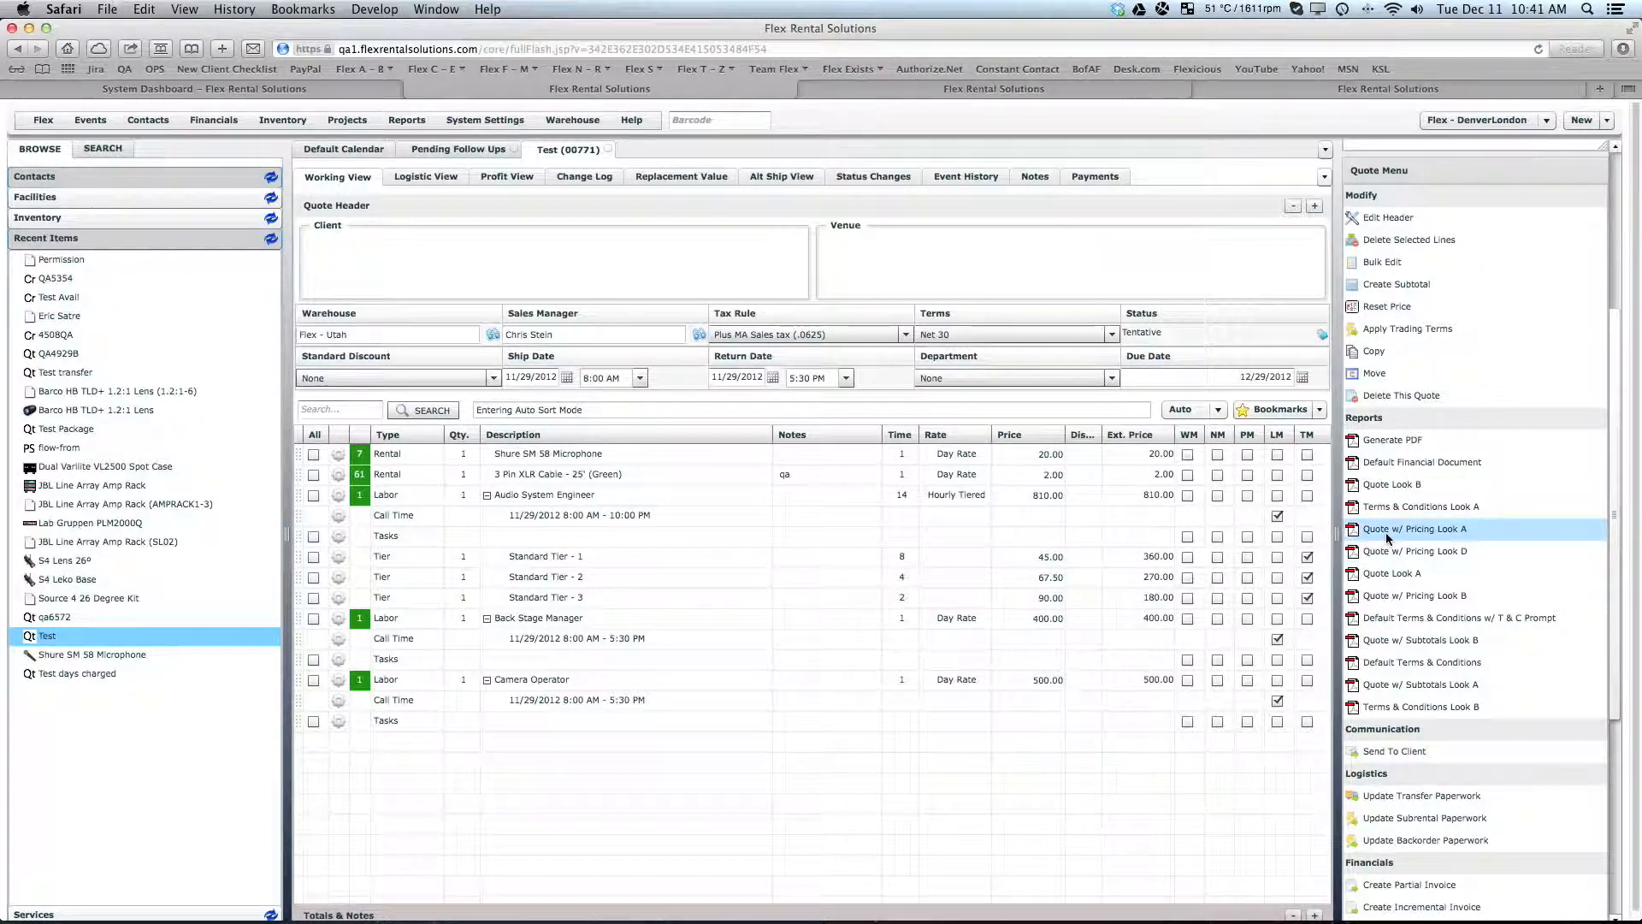
pyautogui.click(1394, 443)
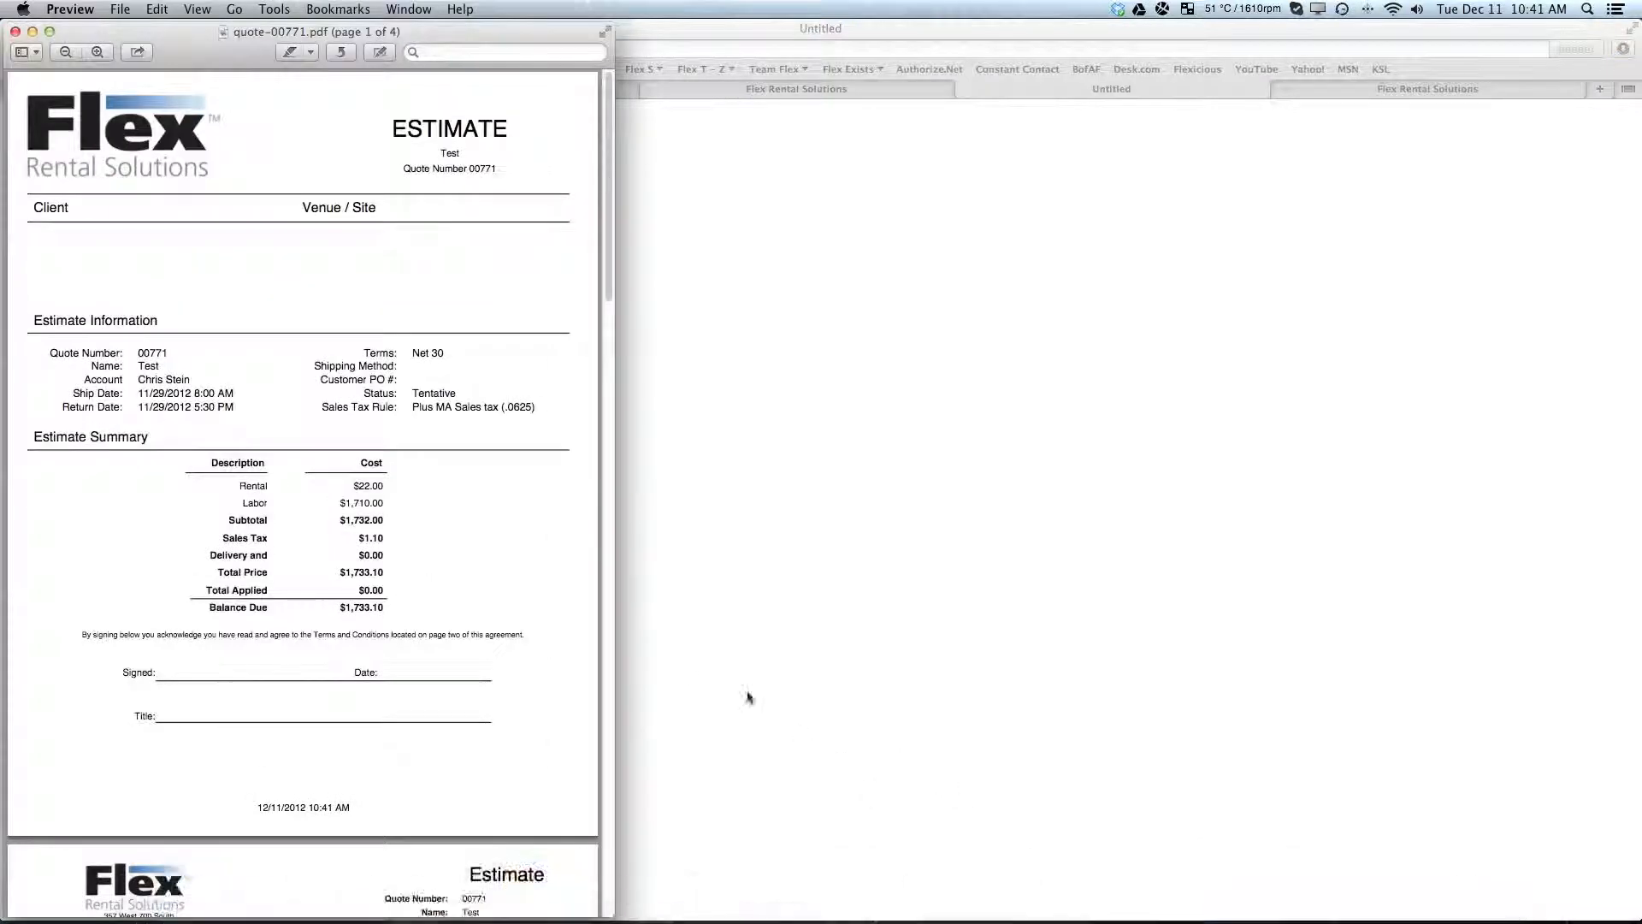
# - Enlarge the generated quote PDF, look through its pages, close it and return to the Test quote
pyautogui.click(612, 654)
pyautogui.moveTo(615, 650); pyautogui.dragTo(1069, 678)
pyautogui.scroll(5, 781, 625)
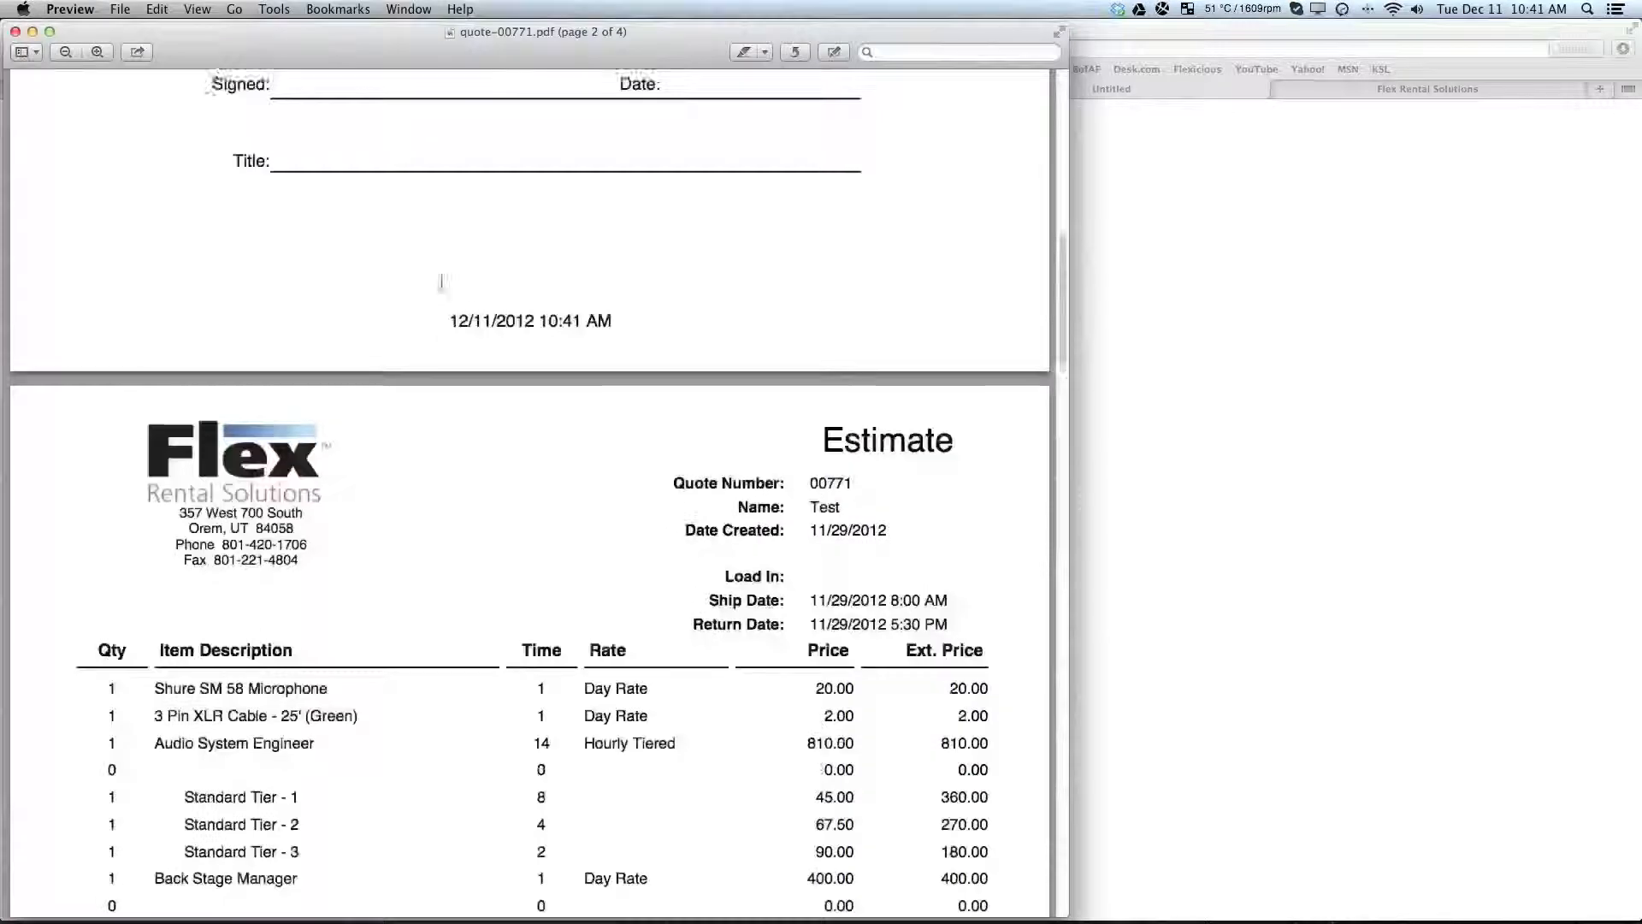
pyautogui.click(17, 33)
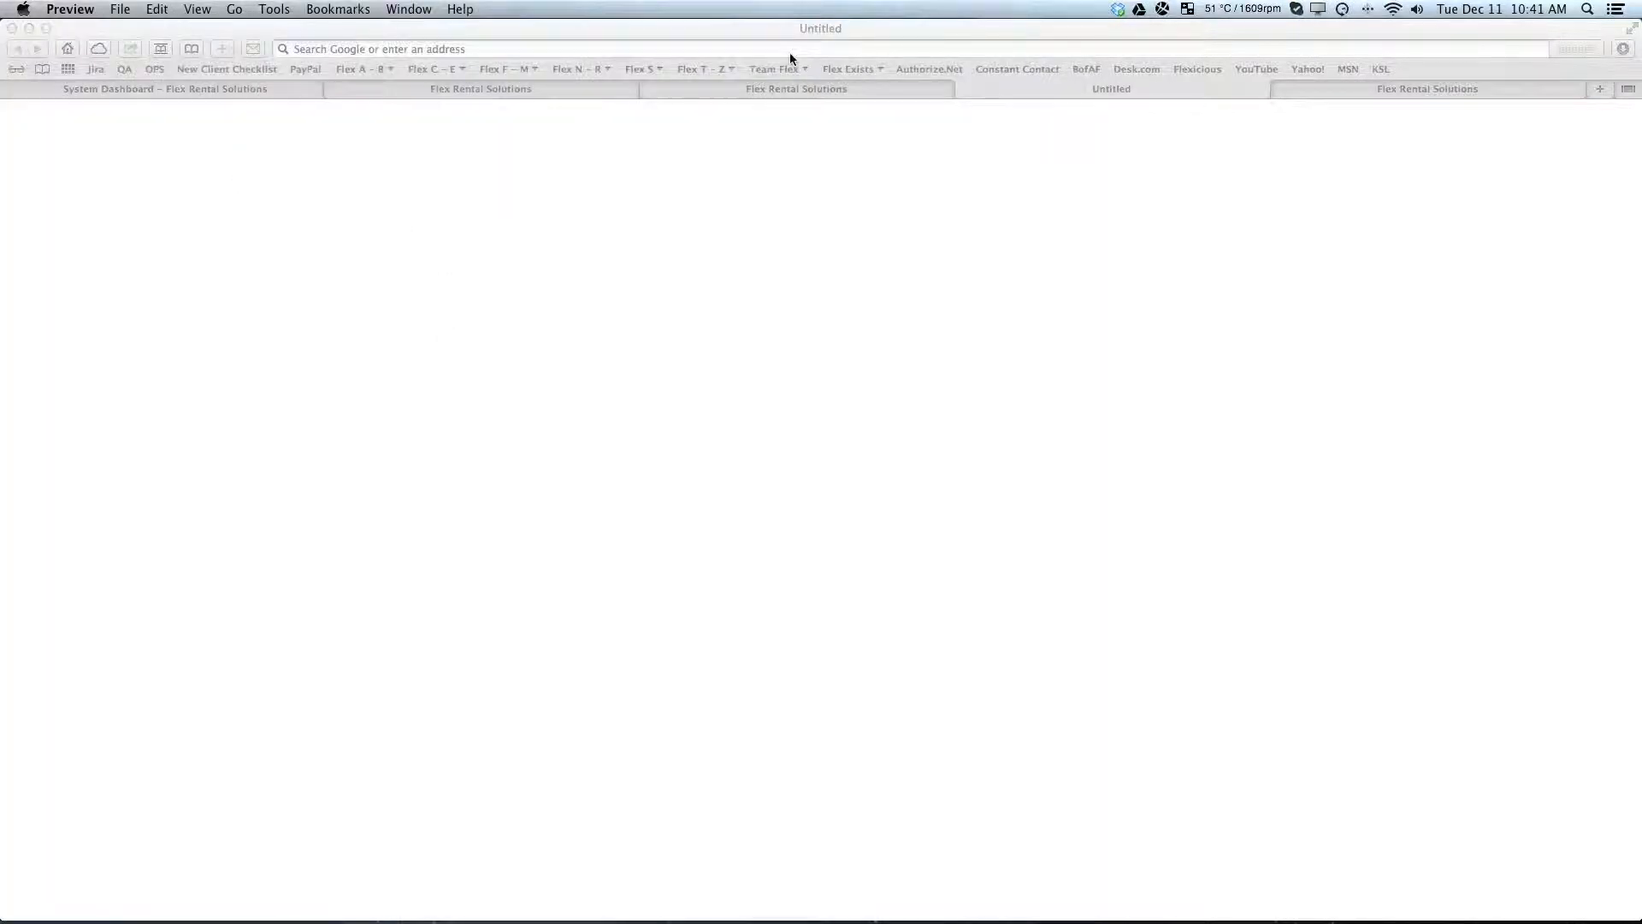
pyautogui.click(963, 88)
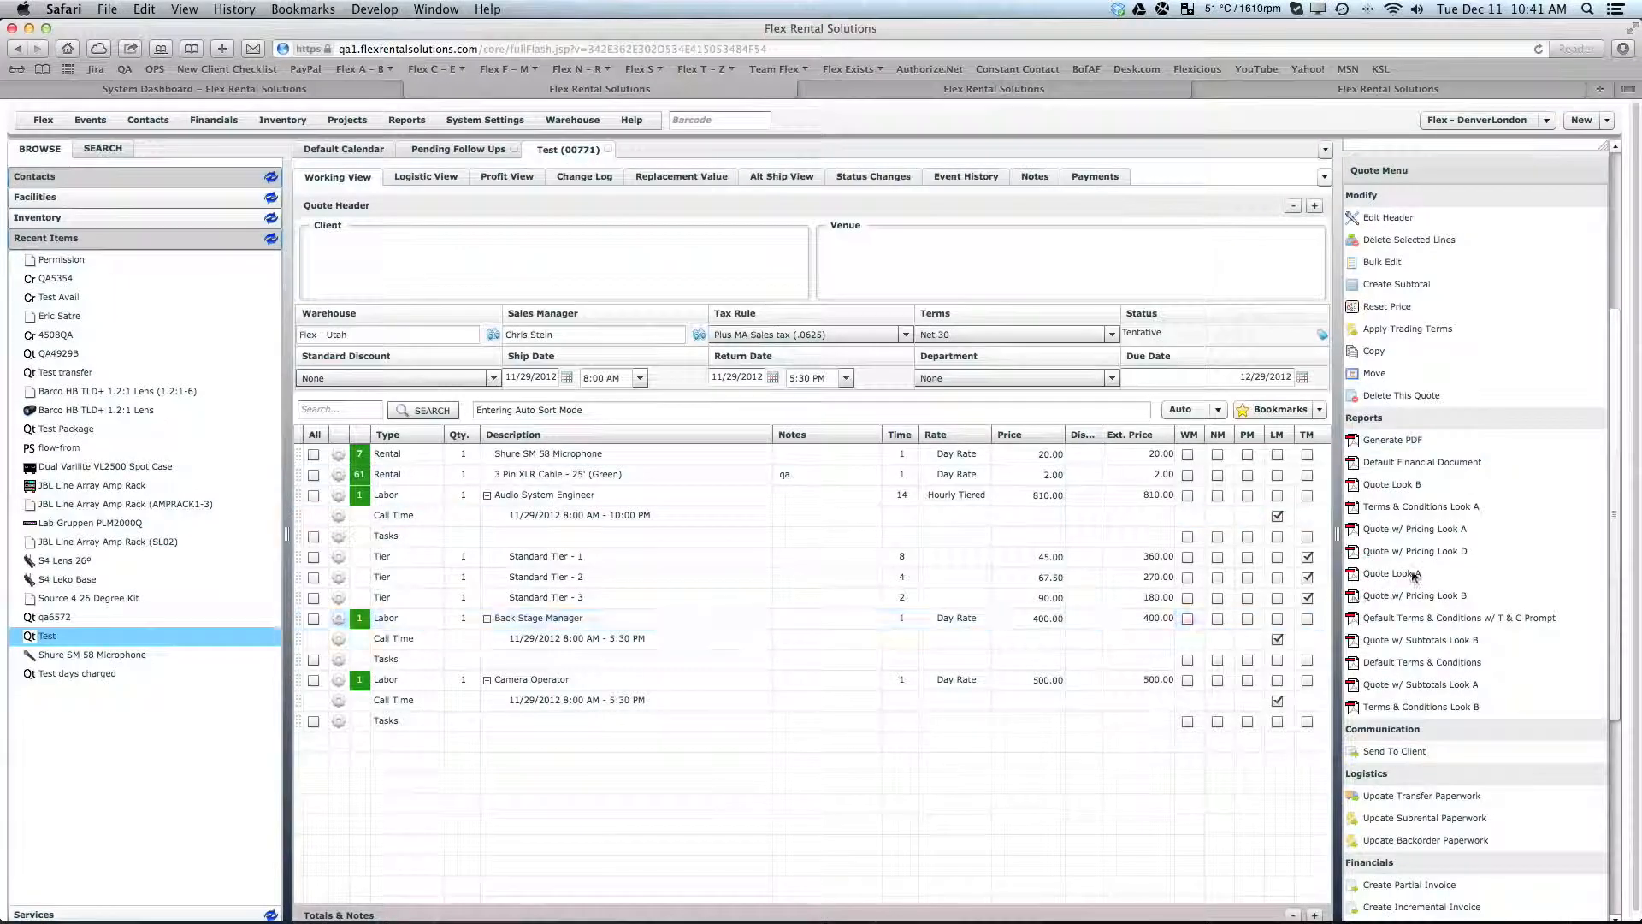
# - Open the Quote w/ Pricing Look A report options for the Test quote
pyautogui.click(1409, 530)
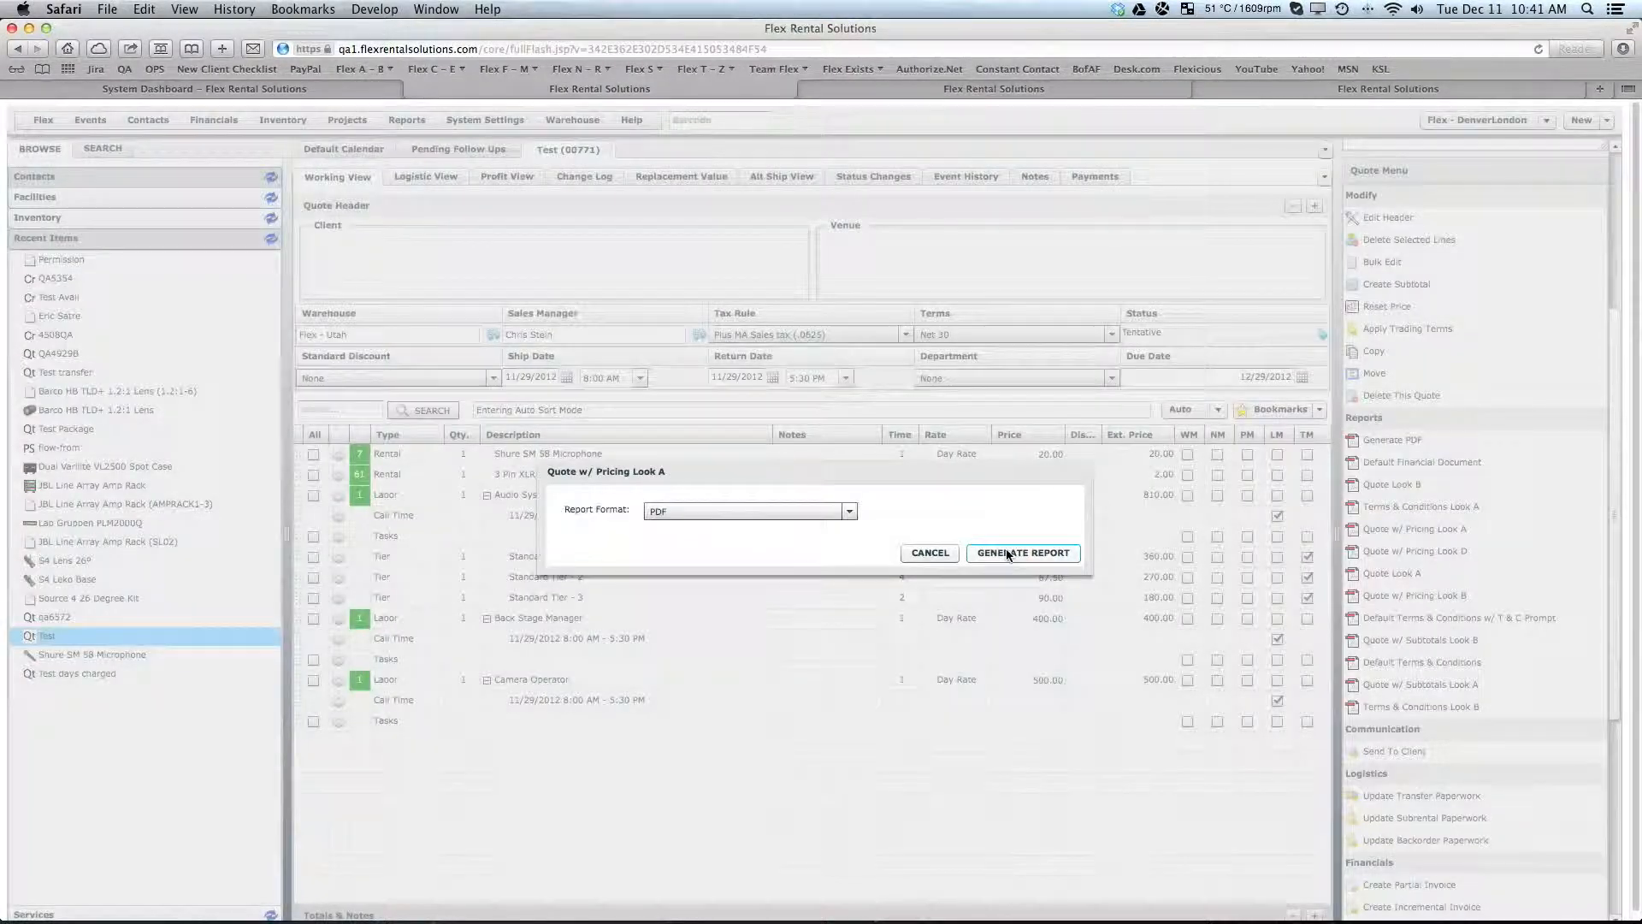